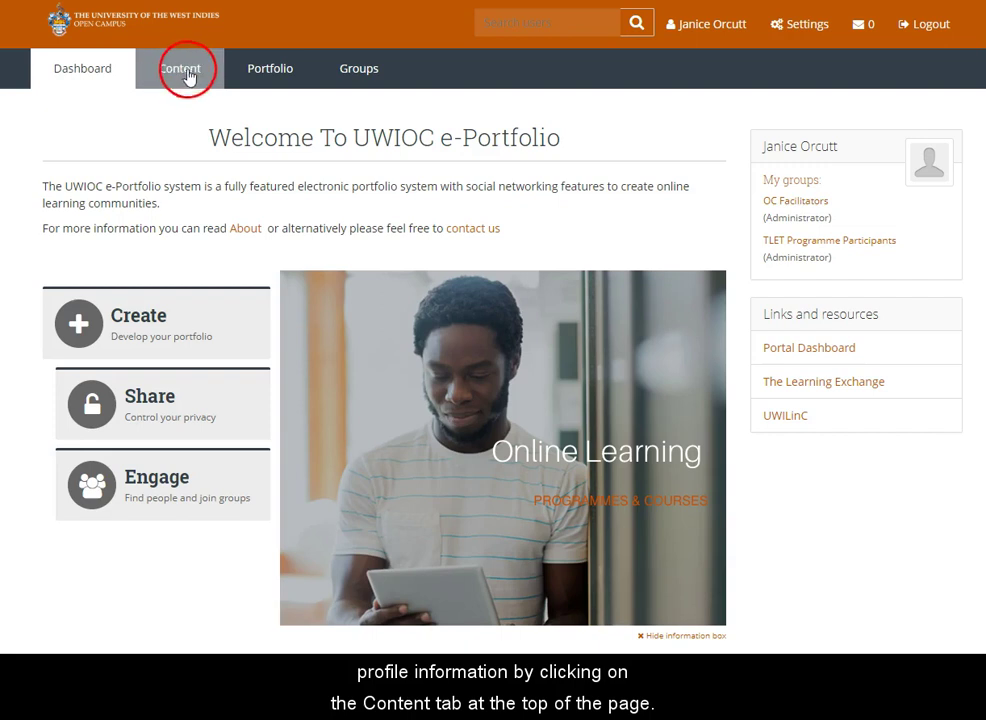
- Open the profile content for editing and review the name fields in the About me section
{"action": "left_click", "coordinate": [180, 70]}
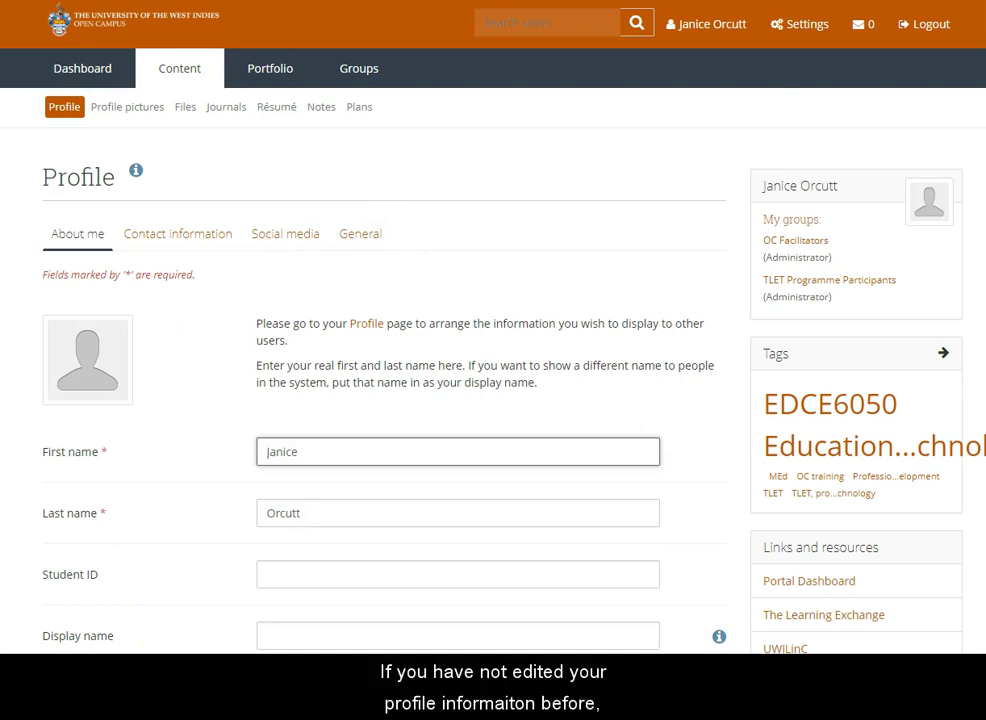
{"action": "left_click", "coordinate": [220, 457]}
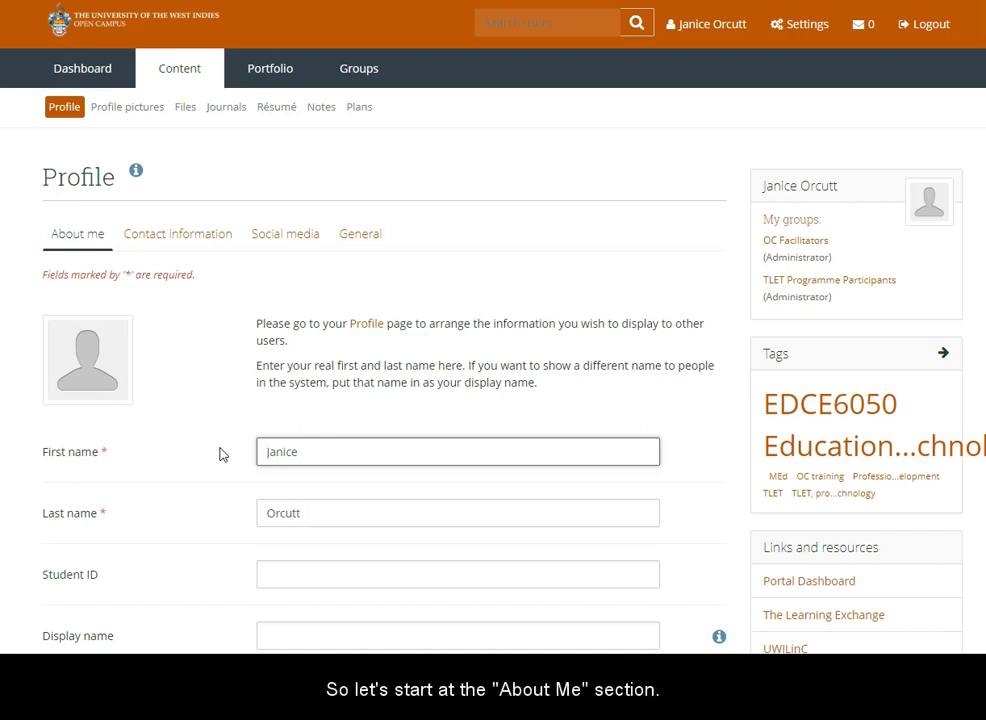
{"action": "left_click", "coordinate": [197, 519]}
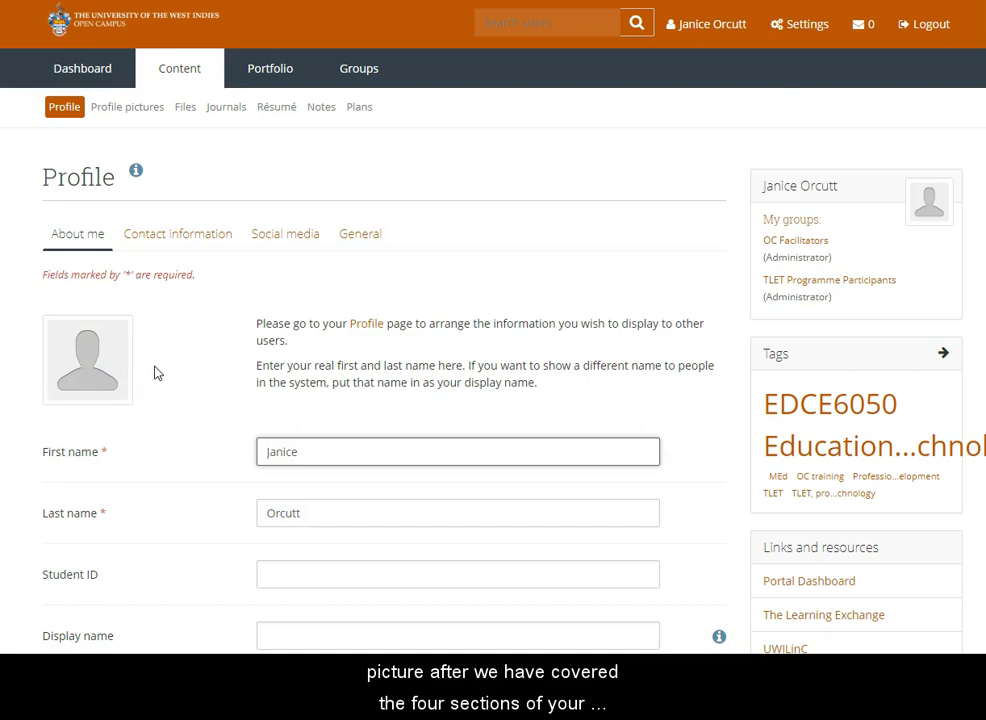
{"action": "scroll", "coordinate": [185, 413], "scroll_direction": "down", "scroll_amount": 3}
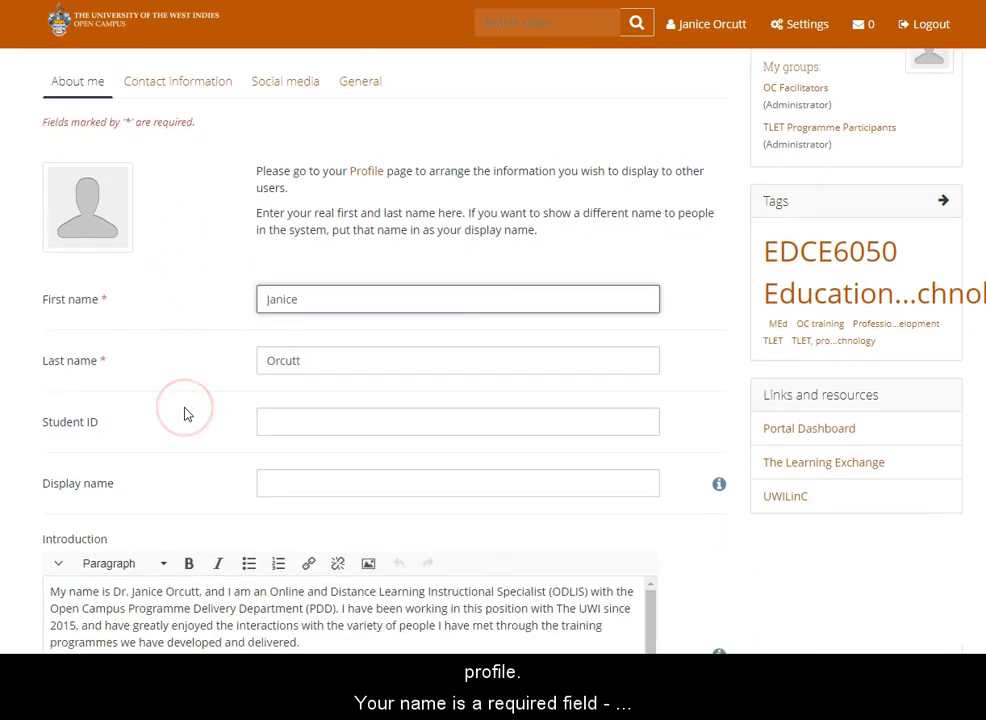
{"action": "scroll", "coordinate": [185, 413], "scroll_direction": "down", "scroll_amount": 2}
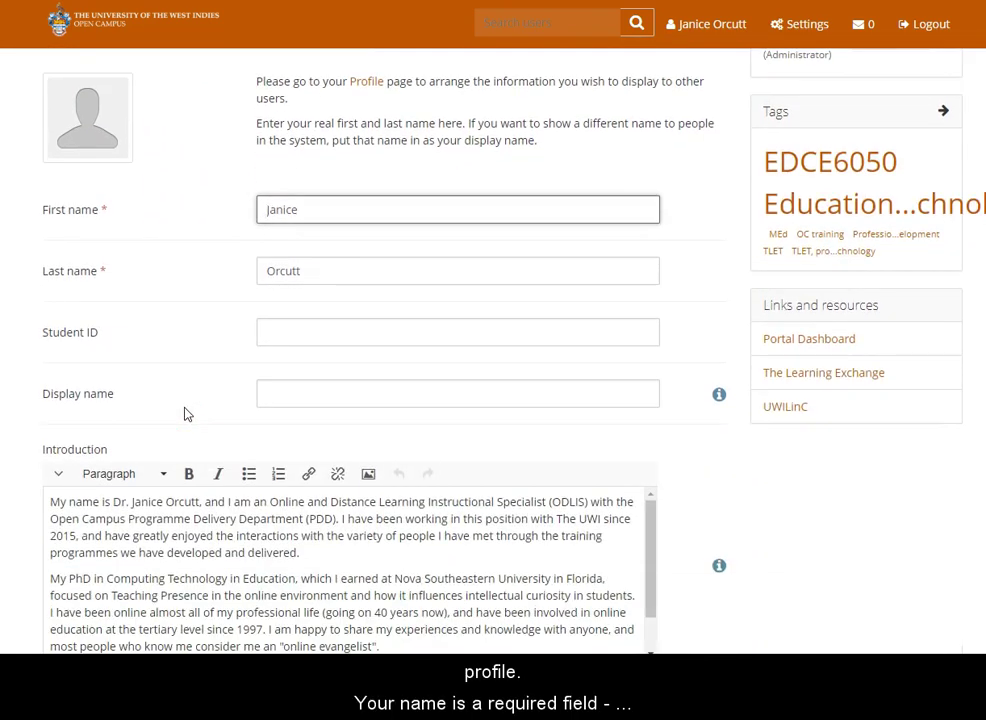
{"action": "scroll", "coordinate": [185, 413], "scroll_direction": "up", "scroll_amount": 2}
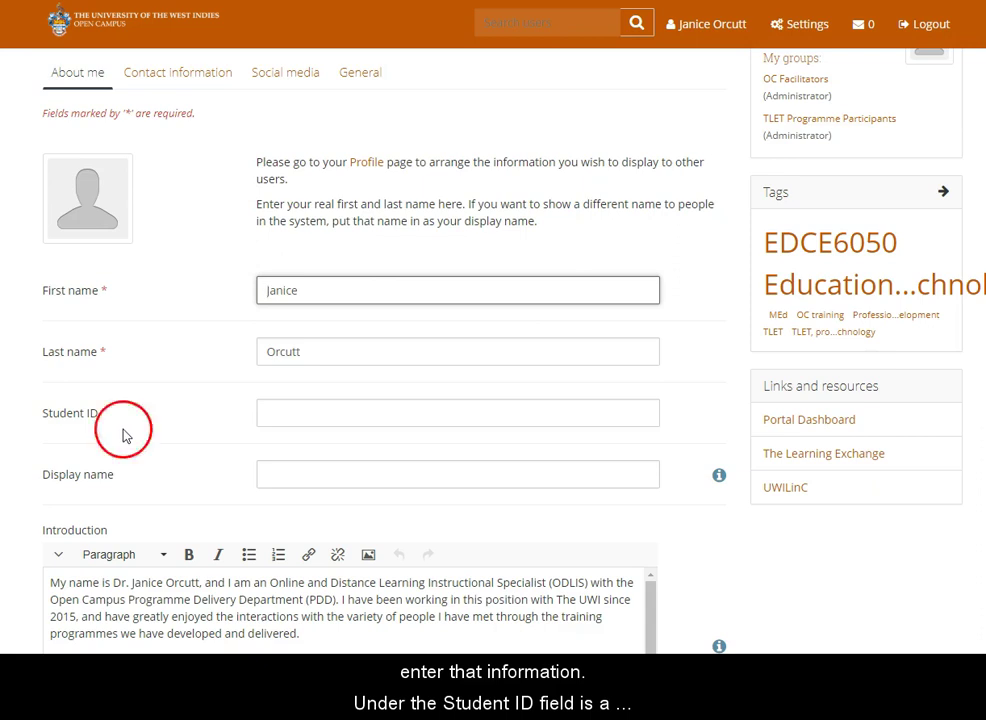
- Fill in the display name with the title Dr. followed by the profile owner's first and last name
{"action": "left_click", "coordinate": [271, 480]}
{"action": "type", "text": "D"}
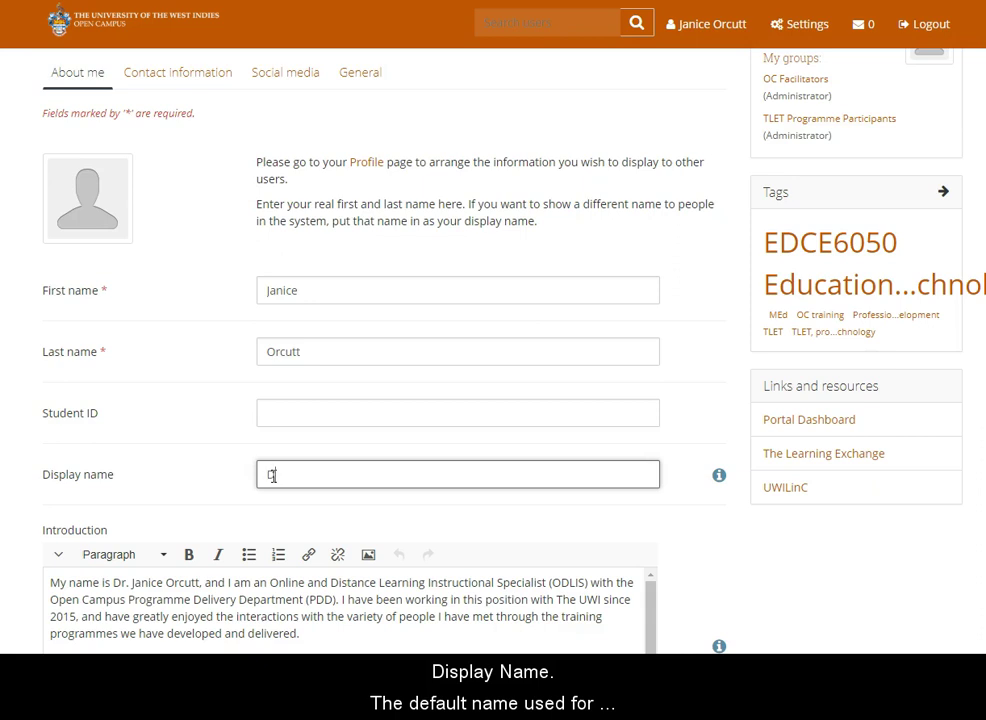
{"action": "type", "text": "r. Janice "}
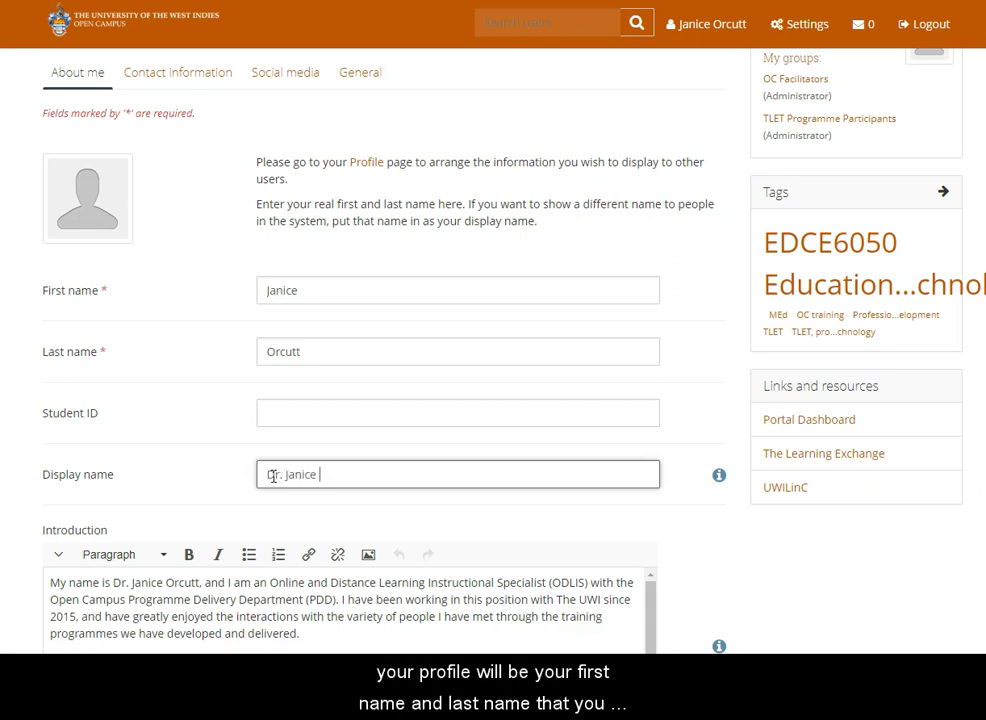
{"action": "type", "text": "Orcutt"}
{"action": "left_click", "coordinate": [224, 511]}
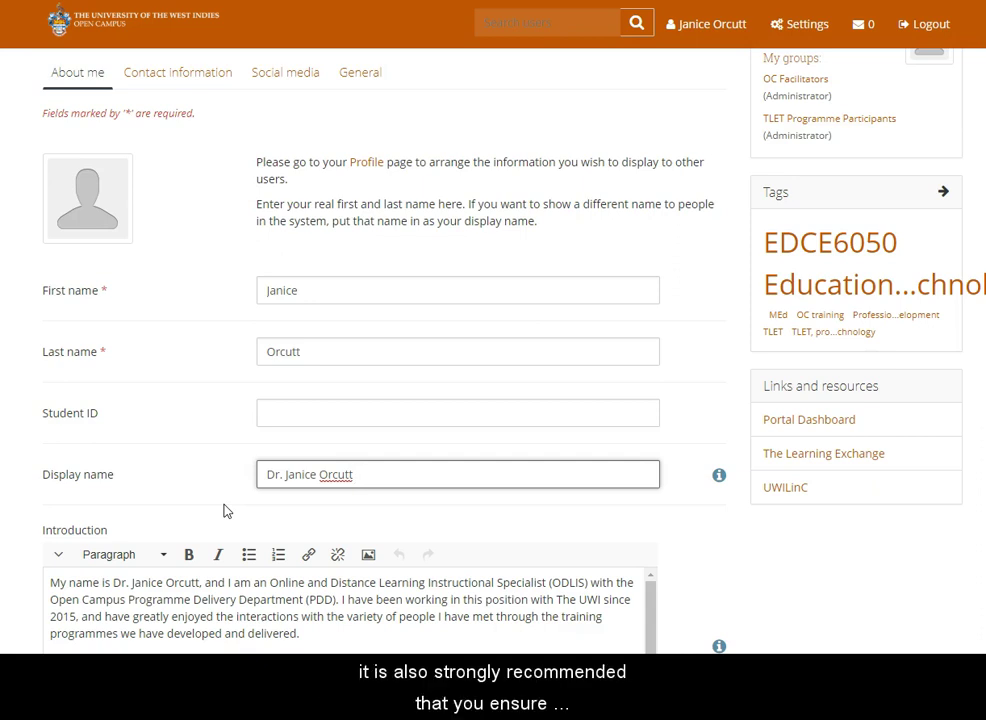
- Read through the Introduction bio in the About me section and save the profile
{"action": "scroll", "coordinate": [224, 508], "scroll_direction": "down", "scroll_amount": 1}
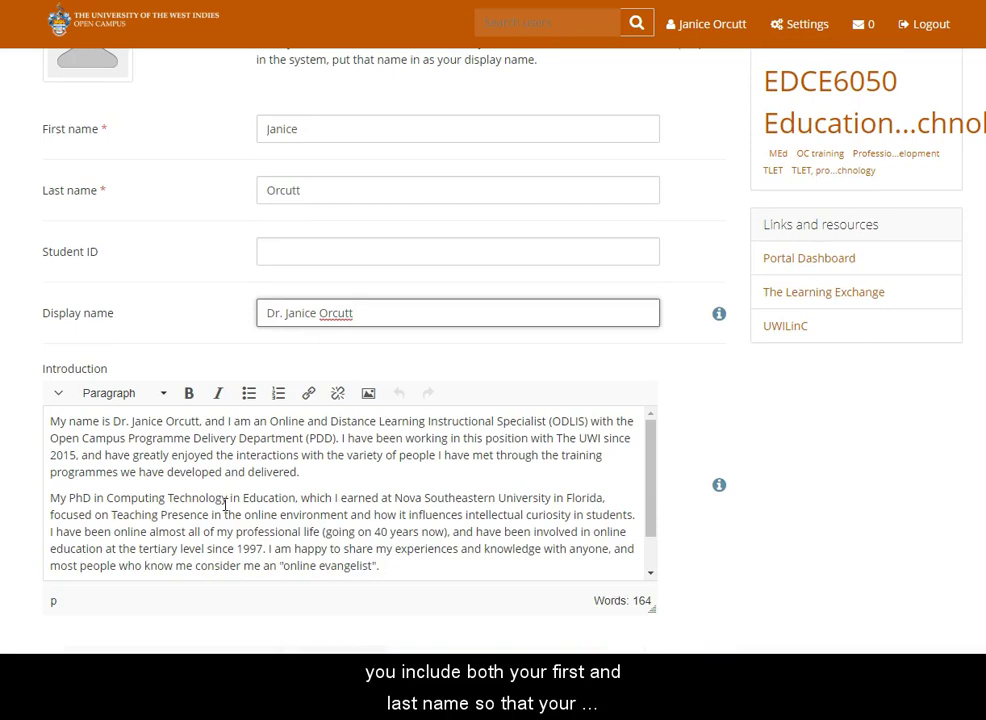
{"action": "scroll", "coordinate": [224, 505], "scroll_direction": "down", "scroll_amount": 1}
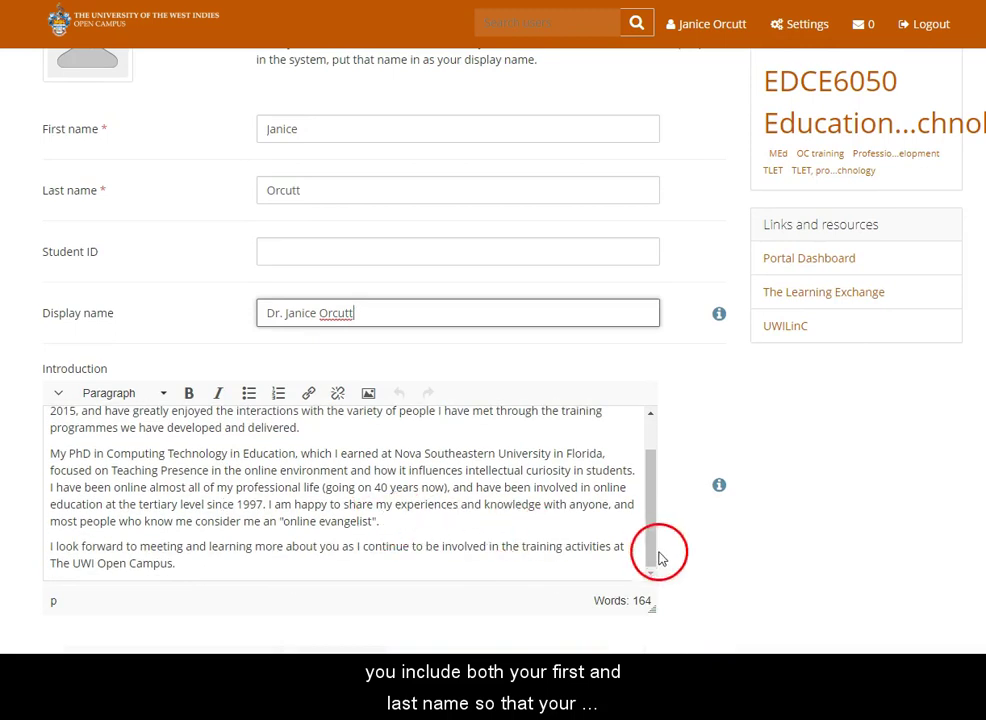
{"action": "scroll", "coordinate": [680, 568], "scroll_direction": "down", "scroll_amount": 1}
{"action": "scroll", "coordinate": [387, 467], "scroll_direction": "up", "scroll_amount": 2}
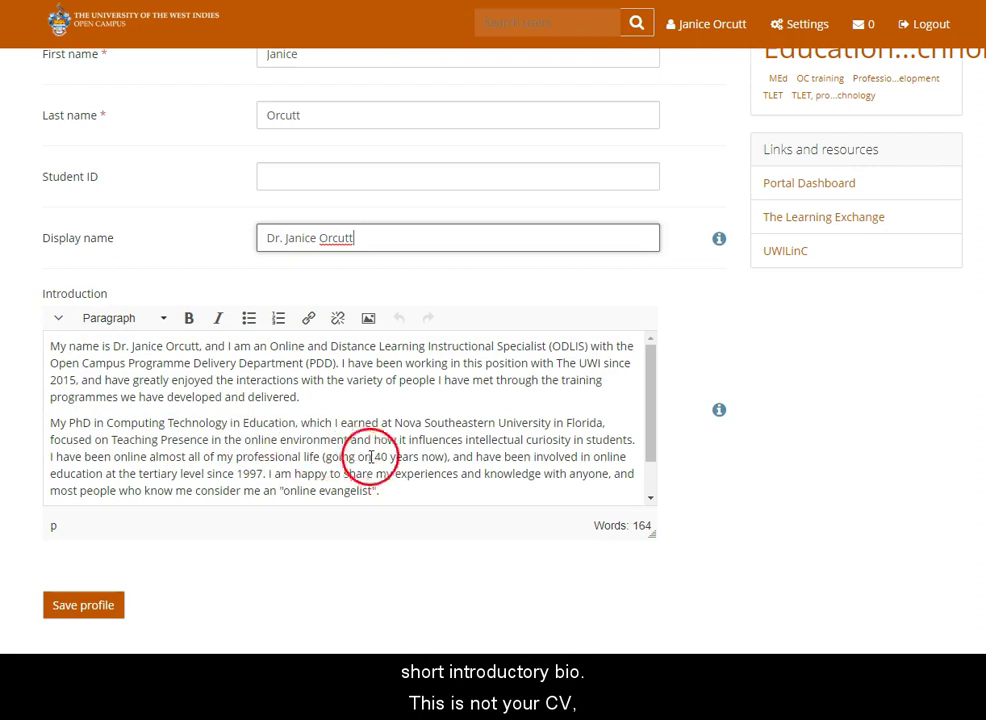
{"action": "scroll", "coordinate": [368, 466], "scroll_direction": "up", "scroll_amount": 2}
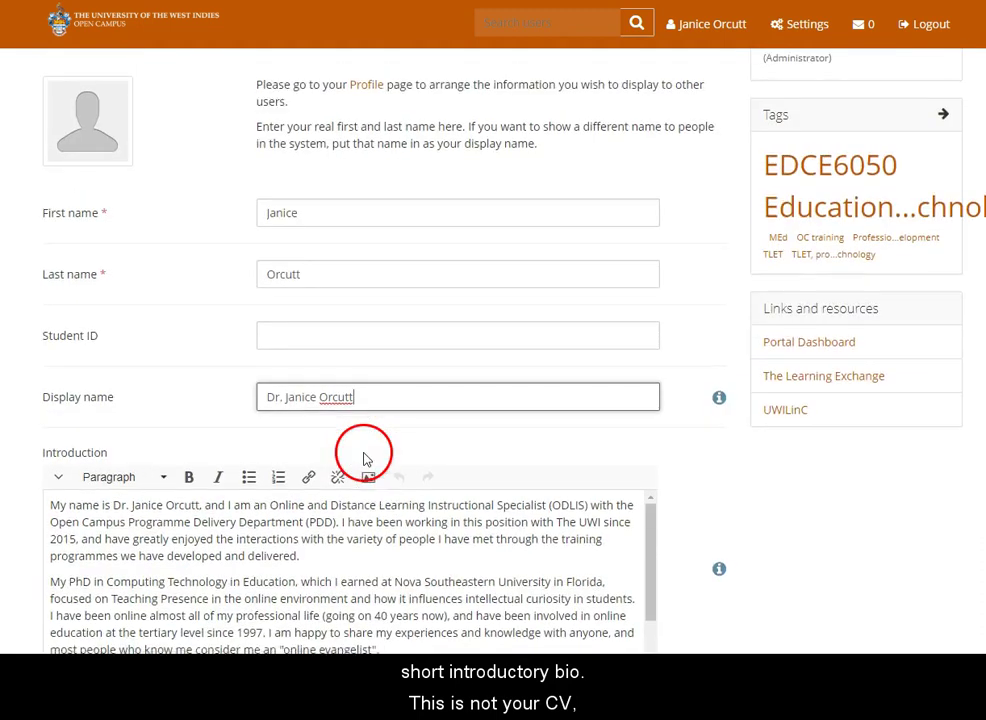
{"action": "scroll", "coordinate": [363, 455], "scroll_direction": "down", "scroll_amount": 2}
{"action": "left_click_drag", "start_coordinate": [651, 436], "coordinate": [609, 512]}
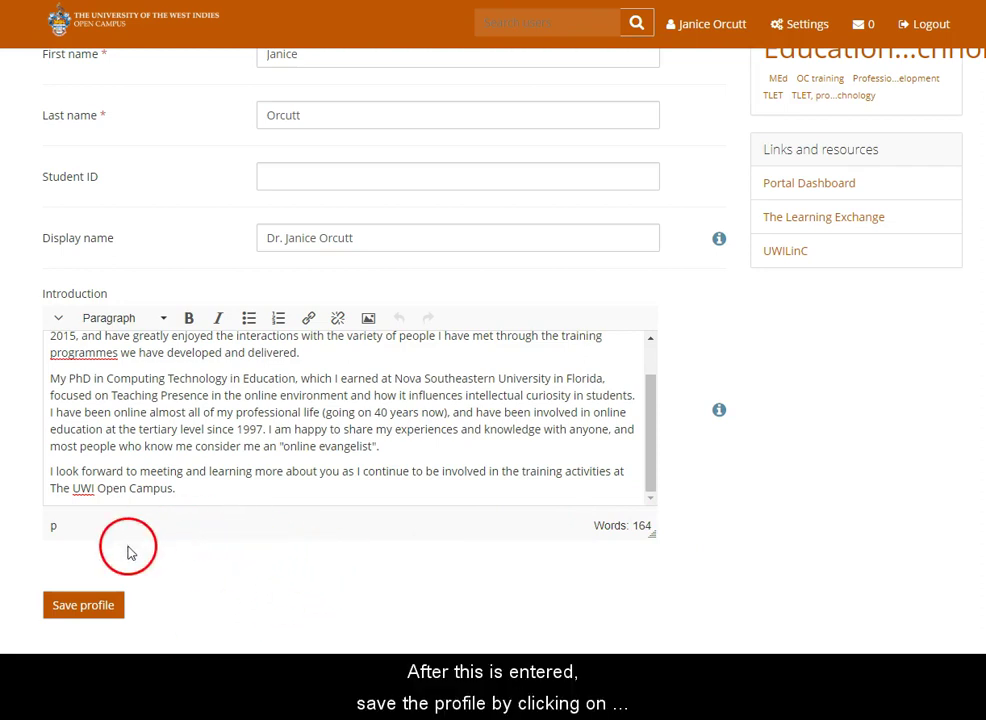
{"action": "left_click", "coordinate": [93, 605]}
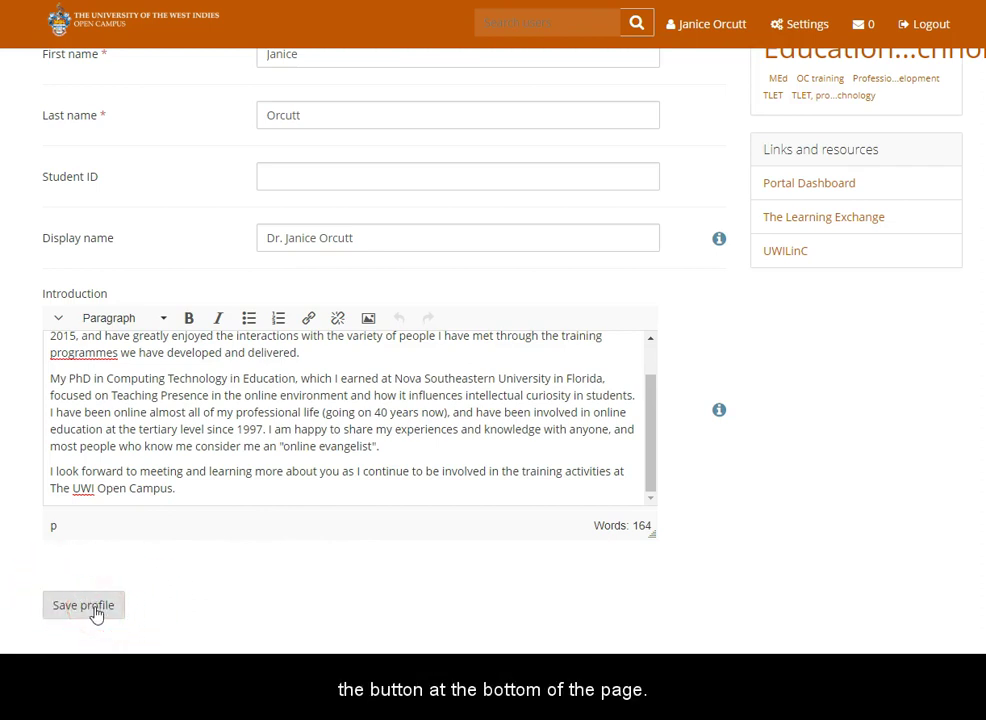
{"action": "left_click", "coordinate": [96, 612]}
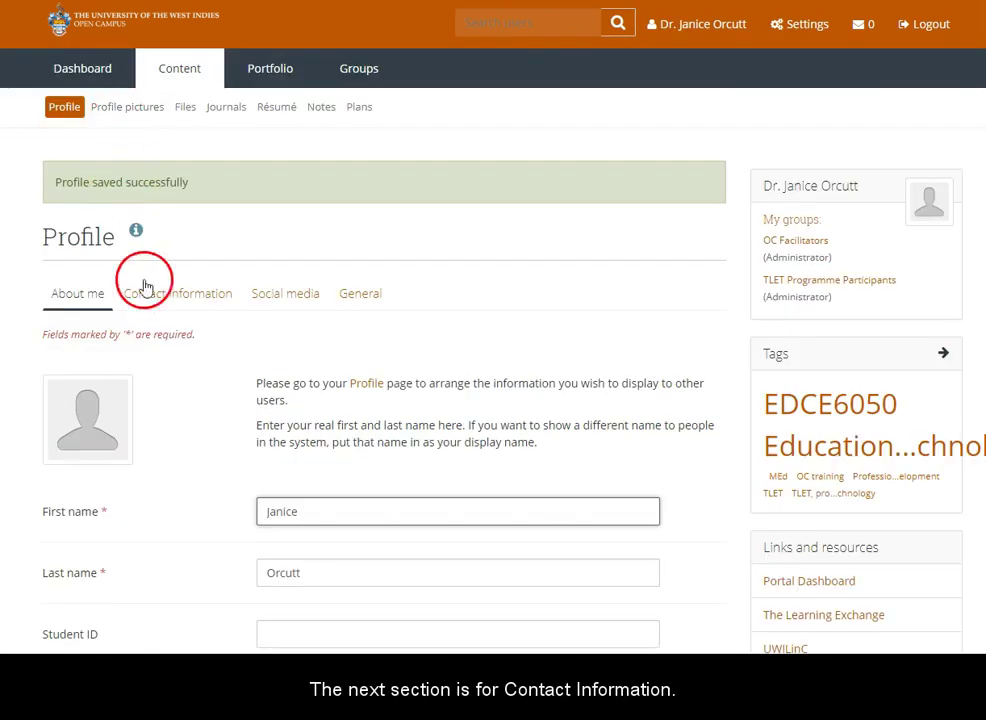
- Review the Contact information fields from email address to fax number and save the profile
{"action": "left_click", "coordinate": [175, 296]}
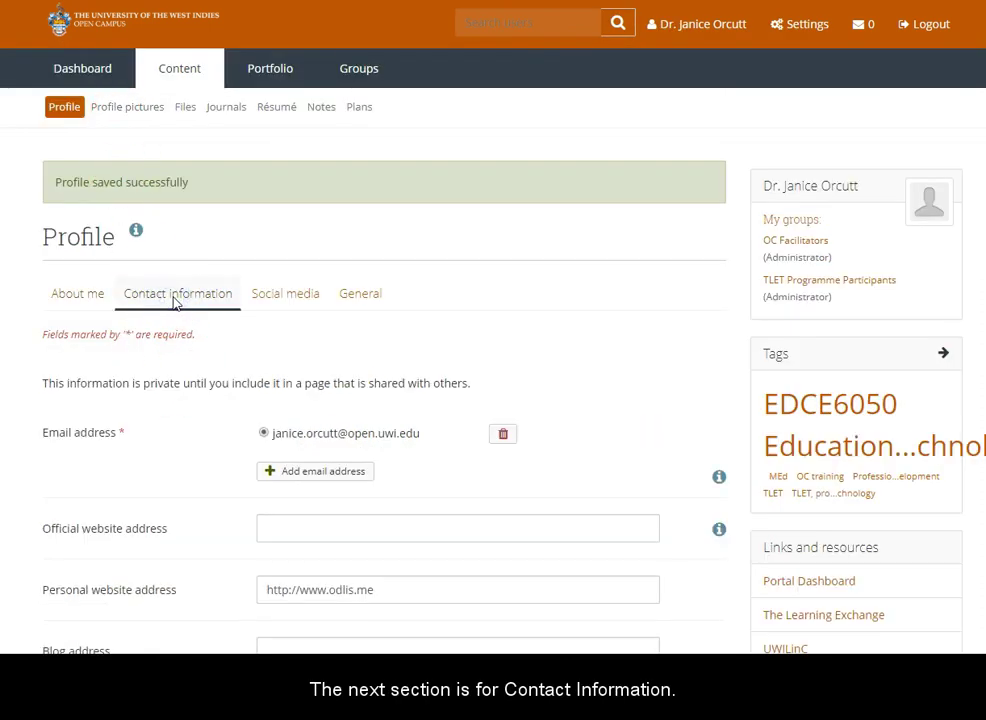
{"action": "scroll", "coordinate": [183, 362], "scroll_direction": "down", "scroll_amount": 2}
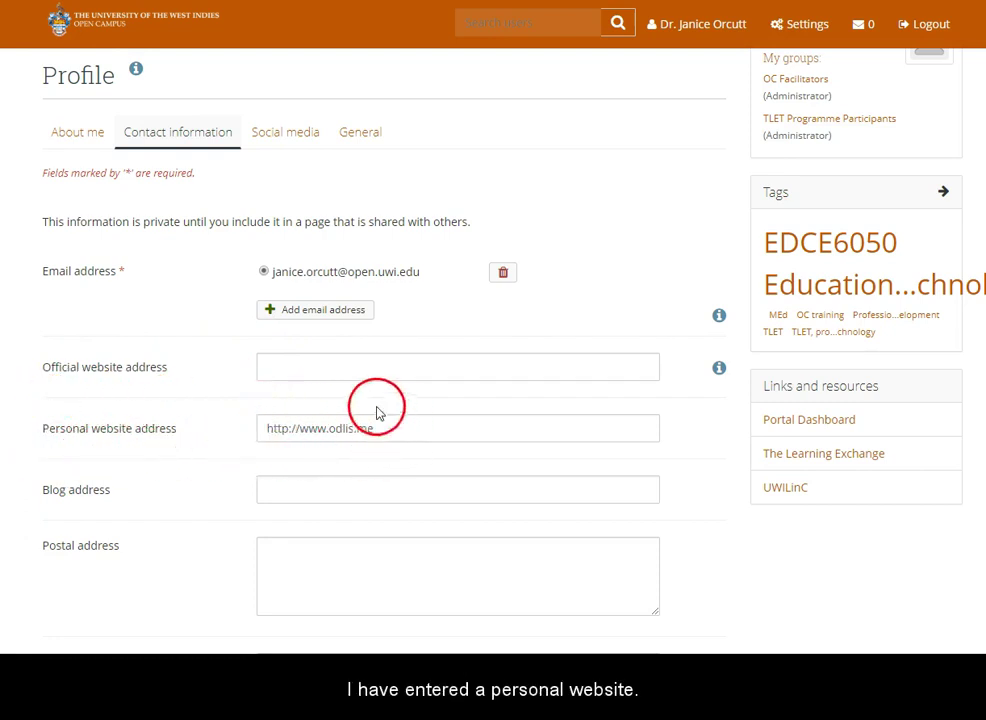
{"action": "scroll", "coordinate": [224, 447], "scroll_direction": "down", "scroll_amount": 3}
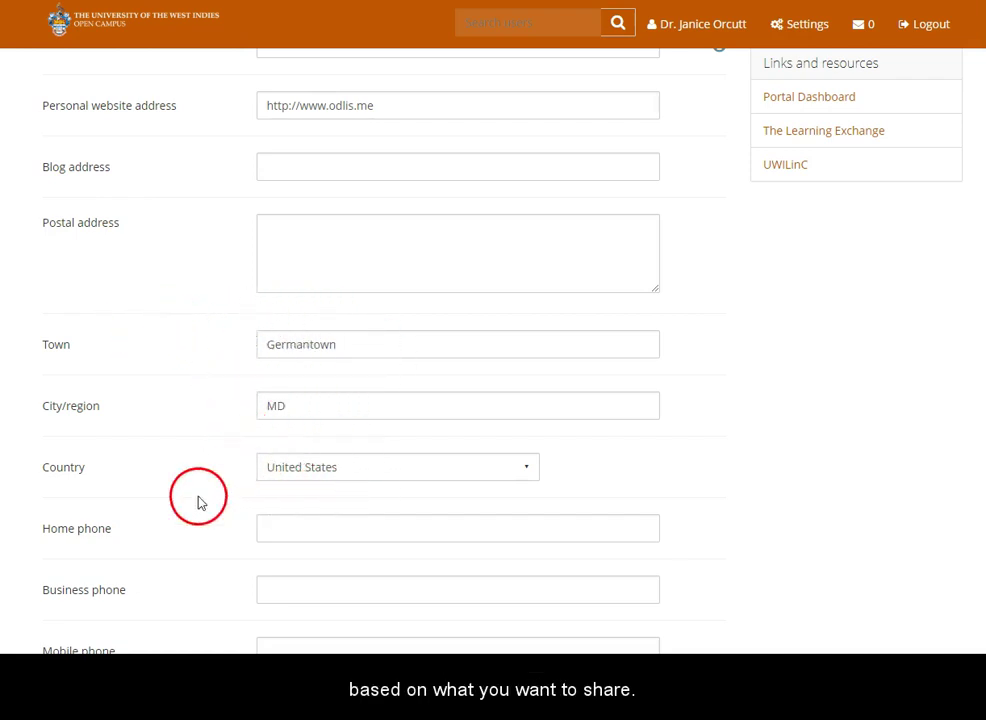
{"action": "scroll", "coordinate": [198, 503], "scroll_direction": "down", "scroll_amount": 3}
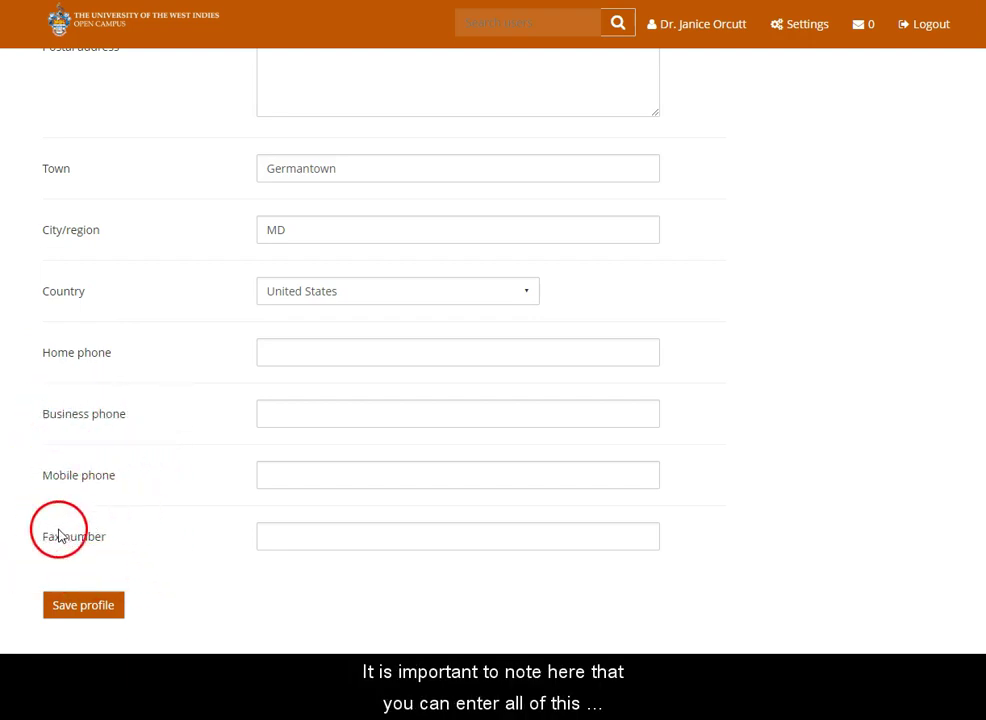
{"action": "left_click", "coordinate": [87, 605]}
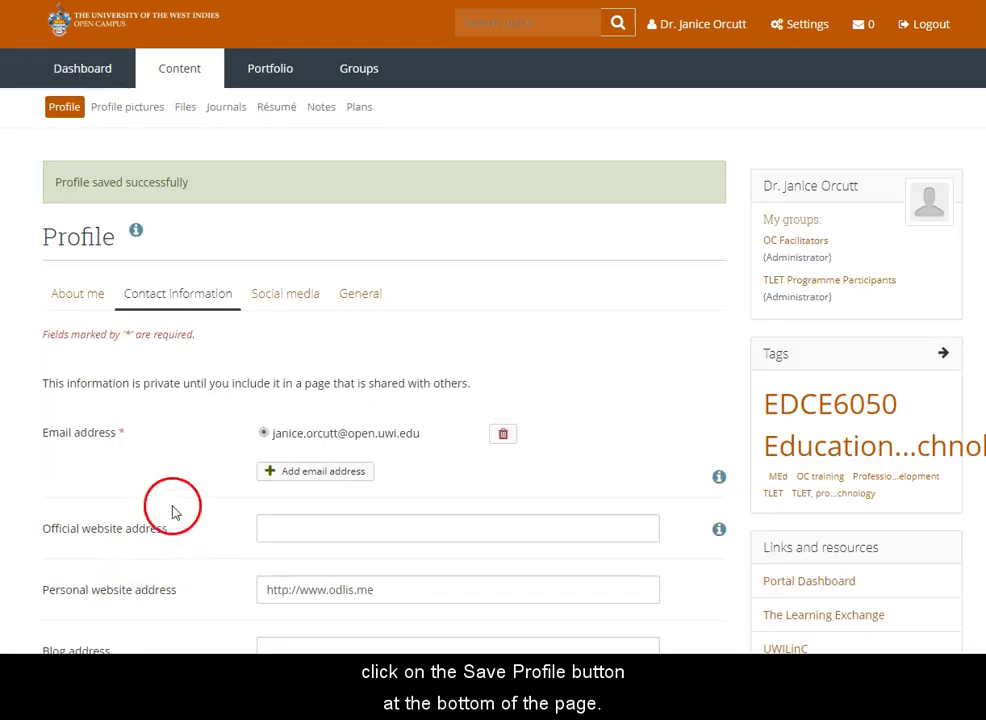
- Start a new social media account in the profile with the social network set to Other and named LinkedIn
{"action": "left_click", "coordinate": [293, 300]}
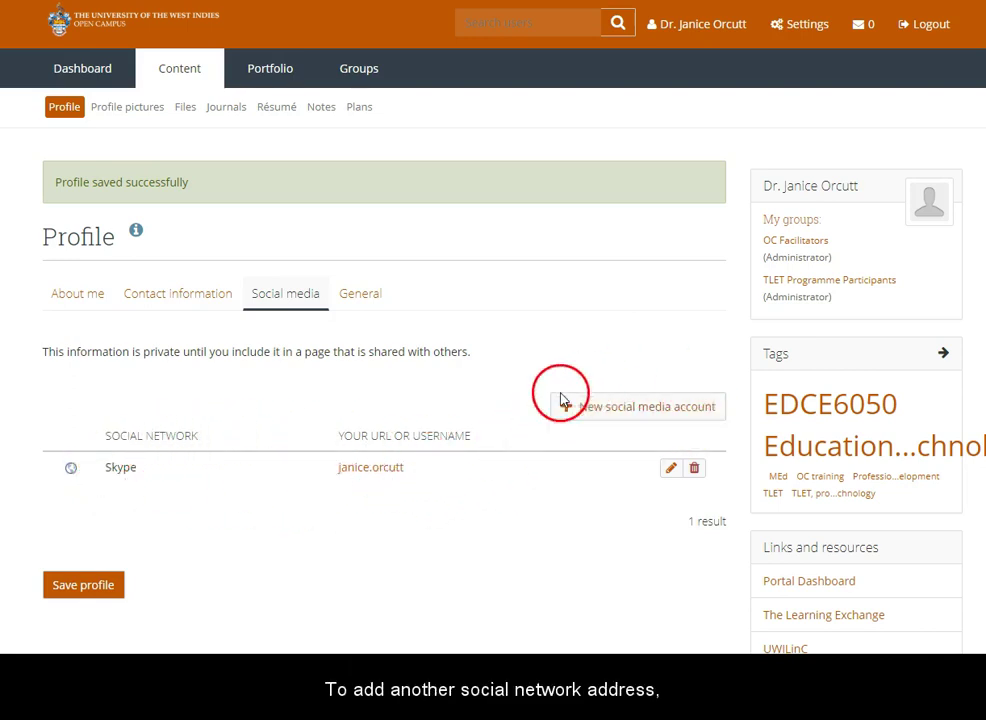
{"action": "left_click", "coordinate": [641, 417]}
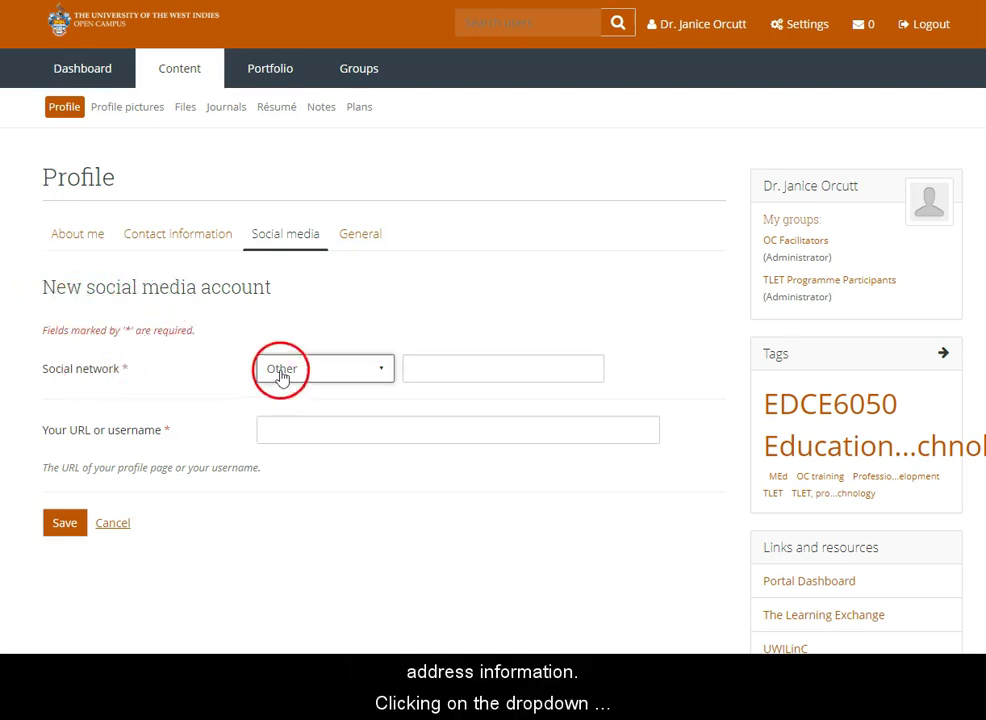
{"action": "left_click", "coordinate": [381, 372]}
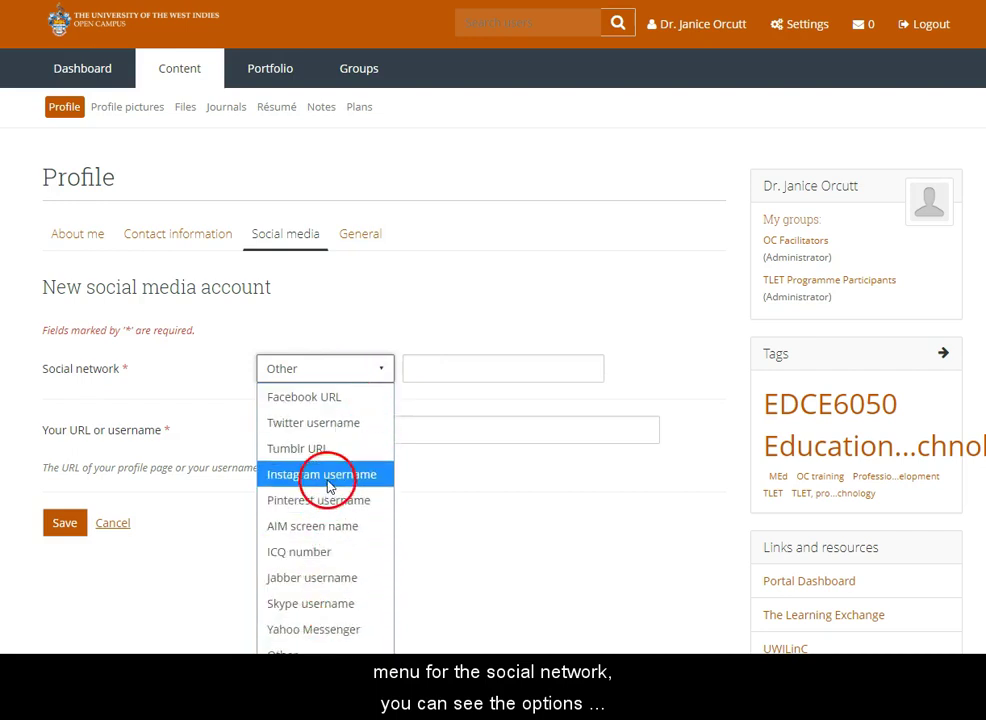
{"action": "left_click", "coordinate": [444, 484]}
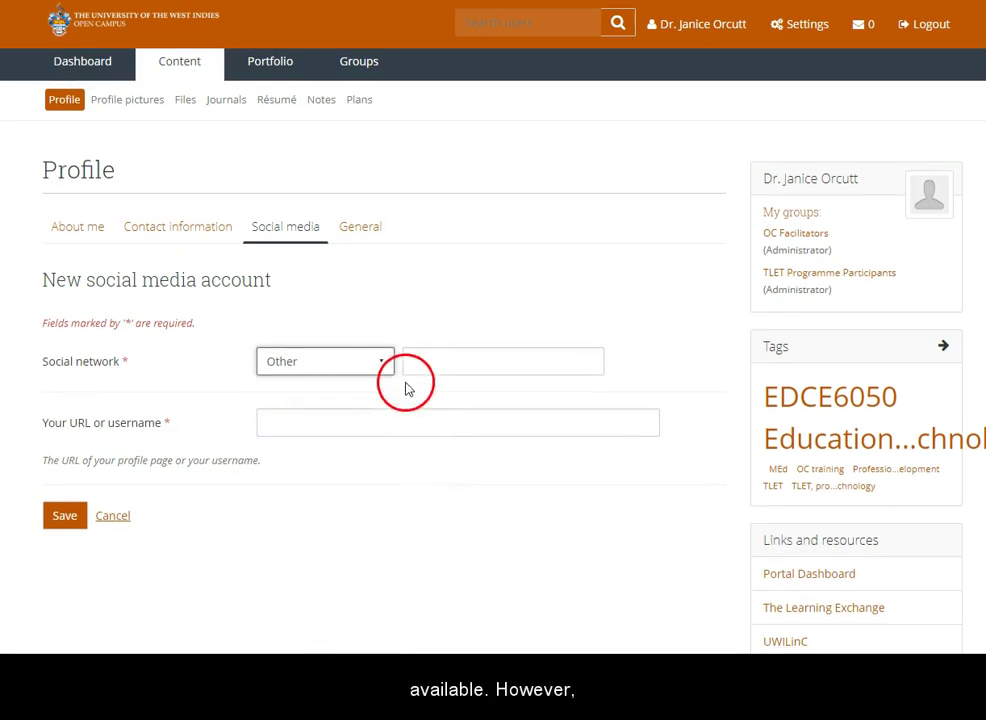
{"action": "left_click", "coordinate": [388, 364]}
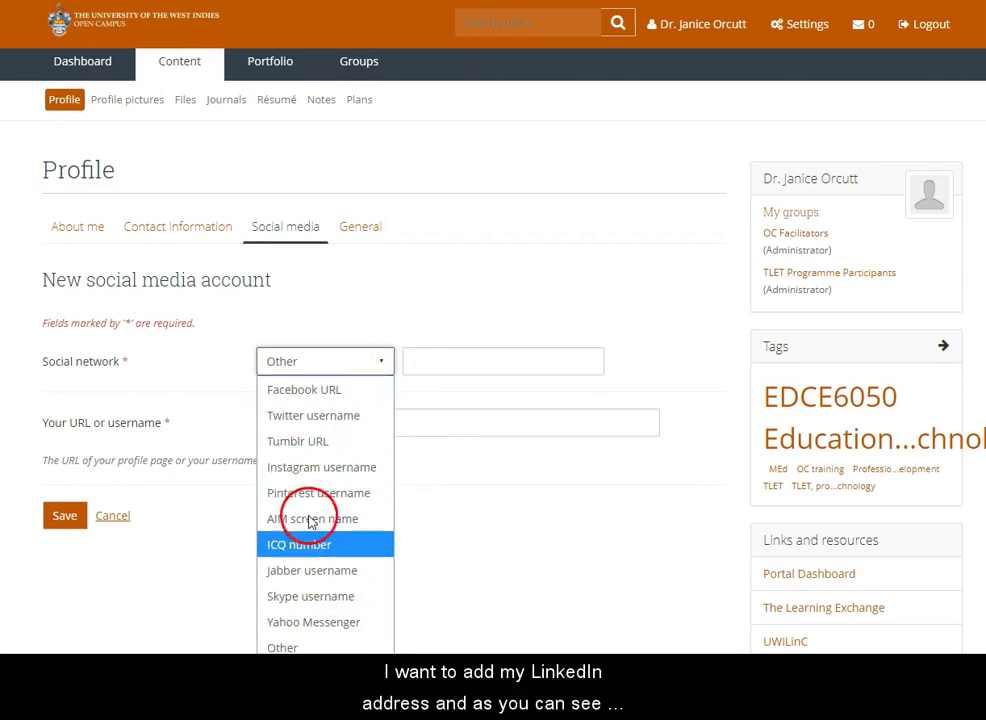
{"action": "left_click", "coordinate": [305, 648]}
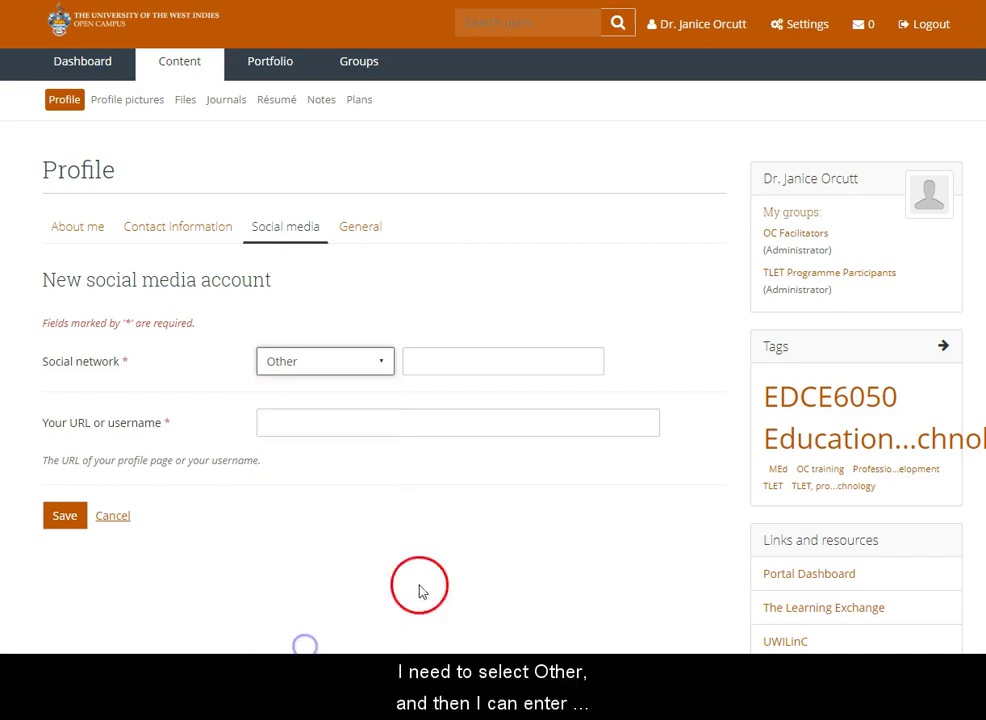
{"action": "left_click", "coordinate": [440, 362]}
{"action": "type", "text": "LinkedIn"}
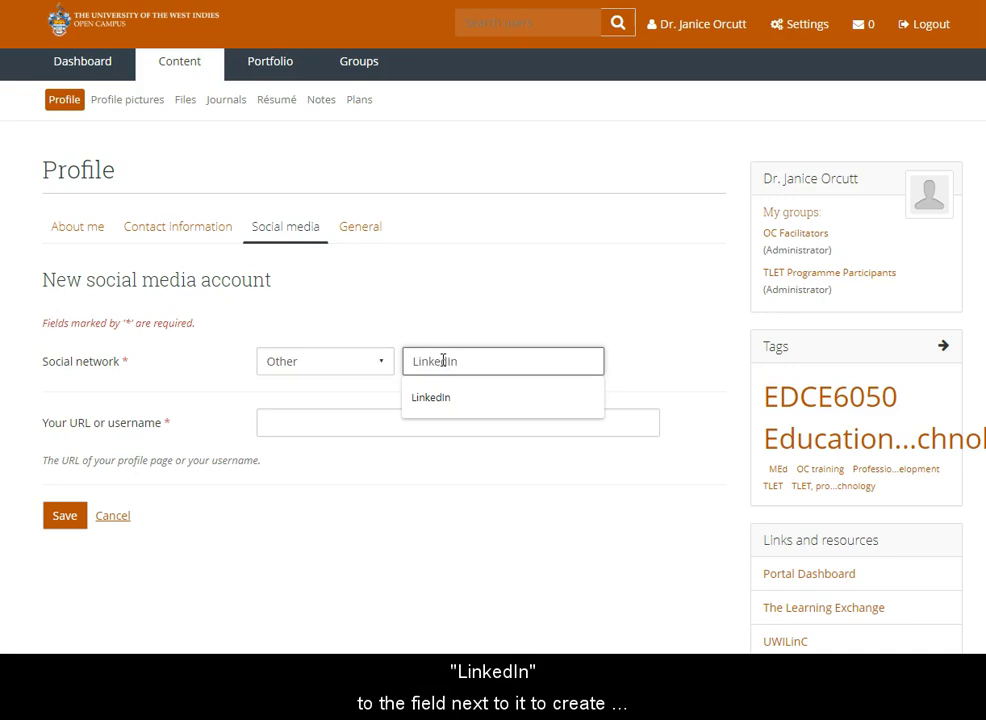
- Enter the owner's LinkedIn profile URL for the new social media account and save it
{"action": "left_click", "coordinate": [346, 423]}
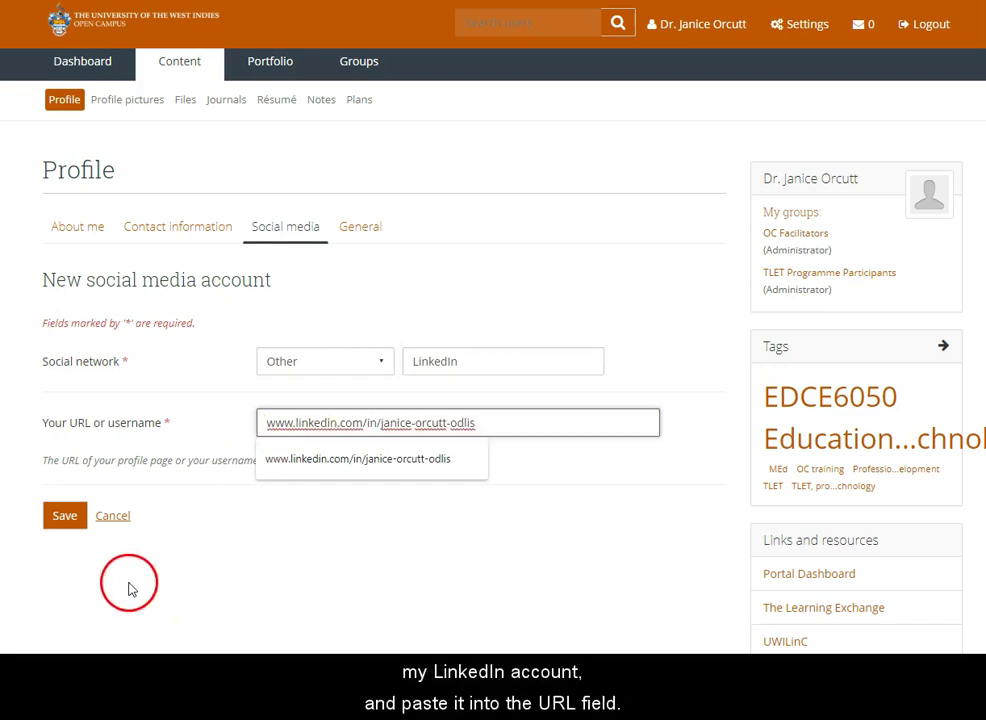
{"action": "left_click", "coordinate": [220, 534]}
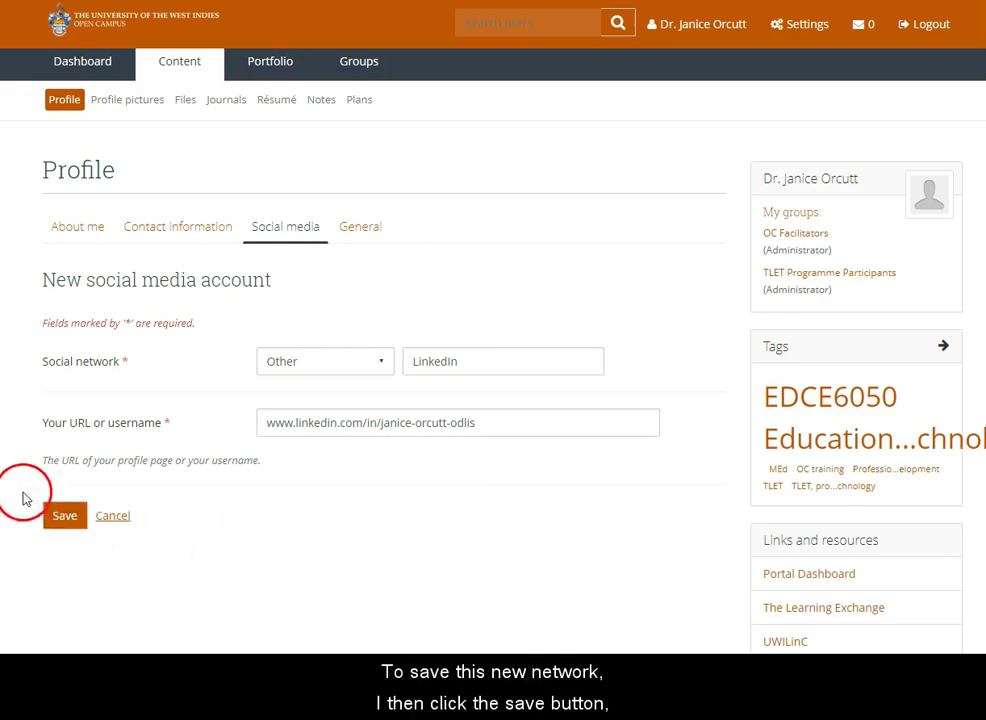
{"action": "left_click", "coordinate": [66, 517]}
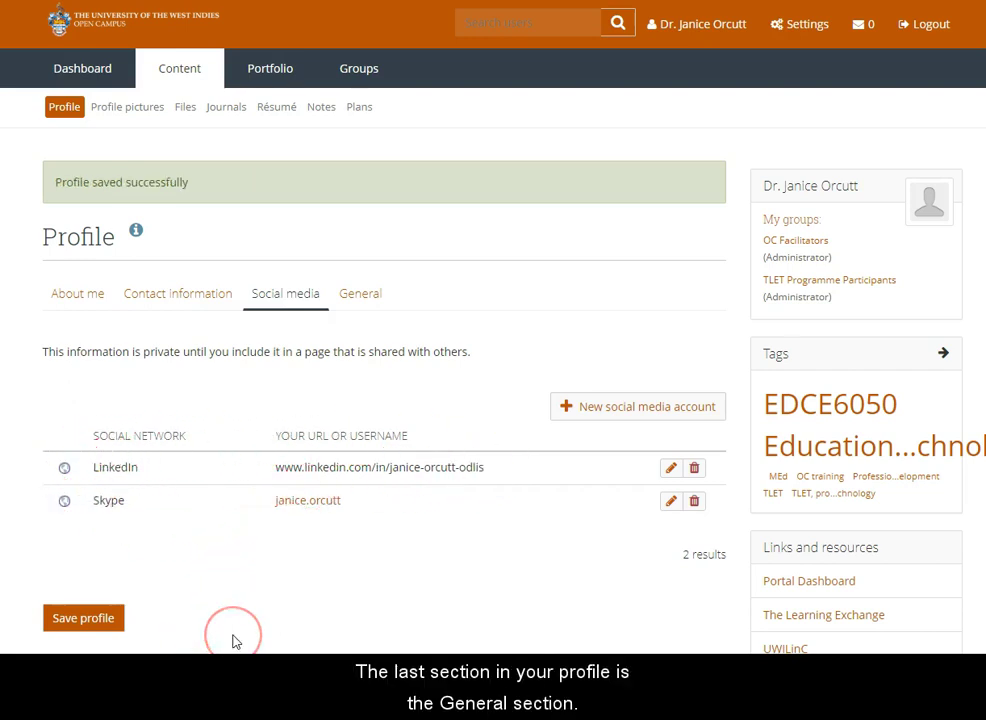
- Review the occupation and industry in the profile's General section and go to the profile picture upload form
{"action": "left_click", "coordinate": [356, 296]}
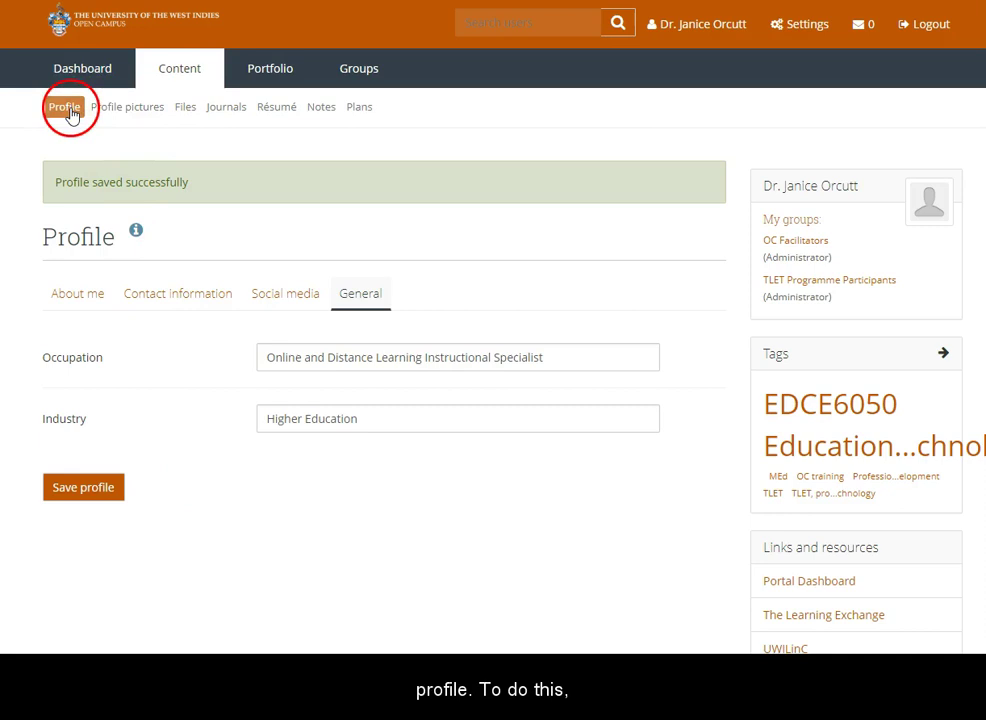
{"action": "left_click", "coordinate": [127, 110]}
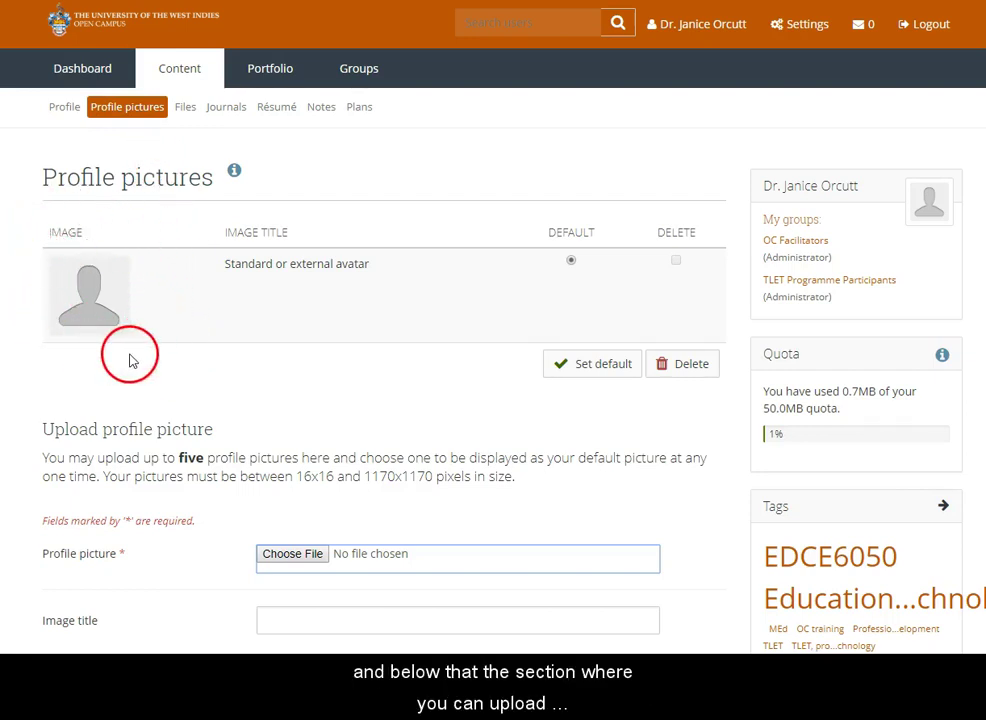
{"action": "scroll", "coordinate": [196, 500], "scroll_direction": "down", "scroll_amount": 3}
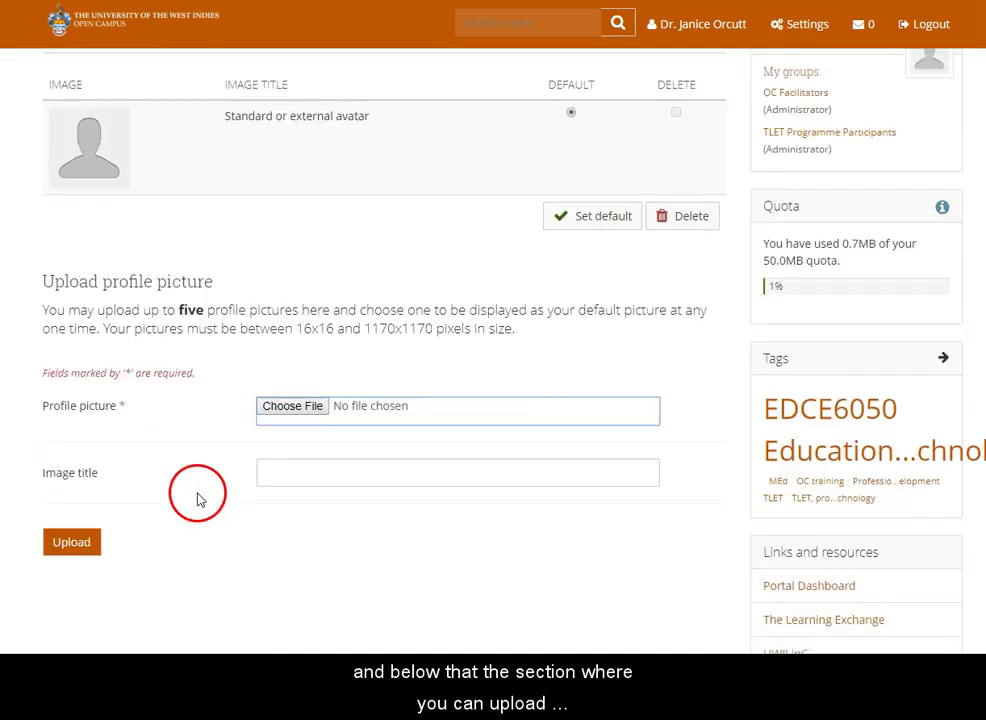
- Choose the image jmo-circle-tran from the selfies folder on the UWI Files (E:) drive as the profile picture file
{"action": "left_click", "coordinate": [304, 396]}
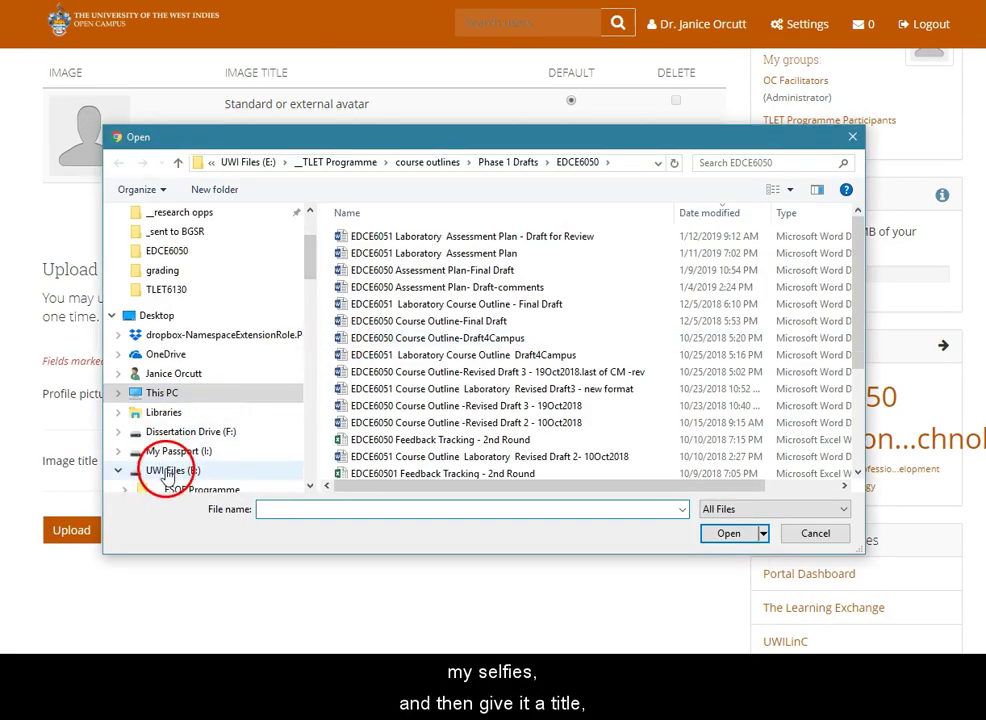
{"action": "left_click", "coordinate": [168, 471]}
{"action": "left_click_drag", "start_coordinate": [857, 258], "coordinate": [860, 466]}
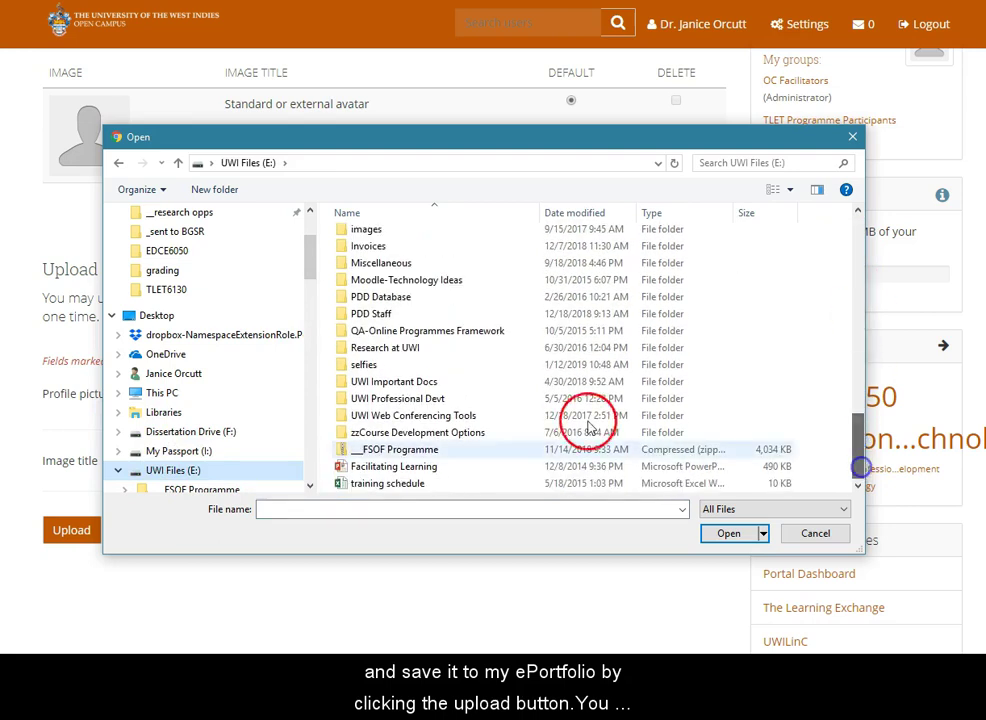
{"action": "left_click", "coordinate": [398, 366]}
{"action": "double_click", "coordinate": [398, 366]}
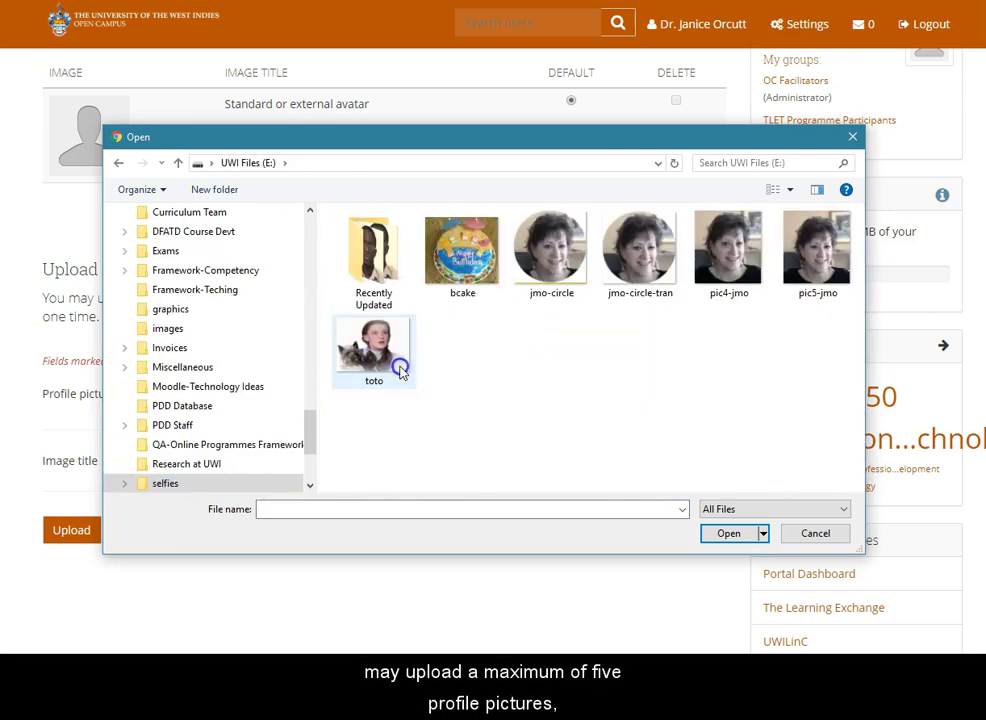
{"action": "left_click", "coordinate": [655, 262]}
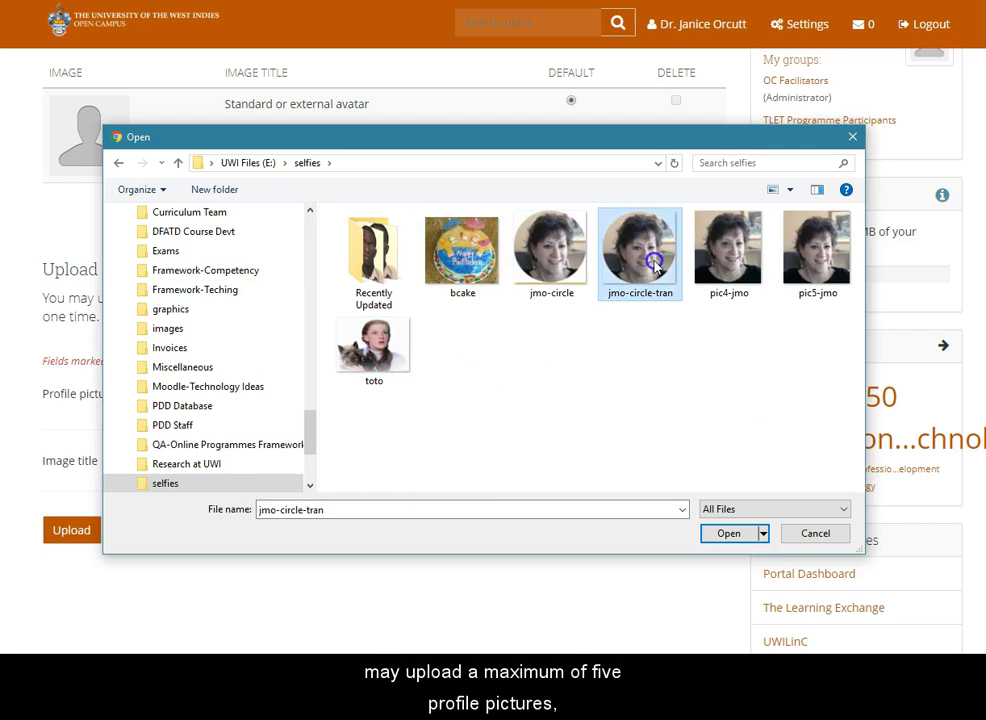
{"action": "left_click", "coordinate": [728, 533]}
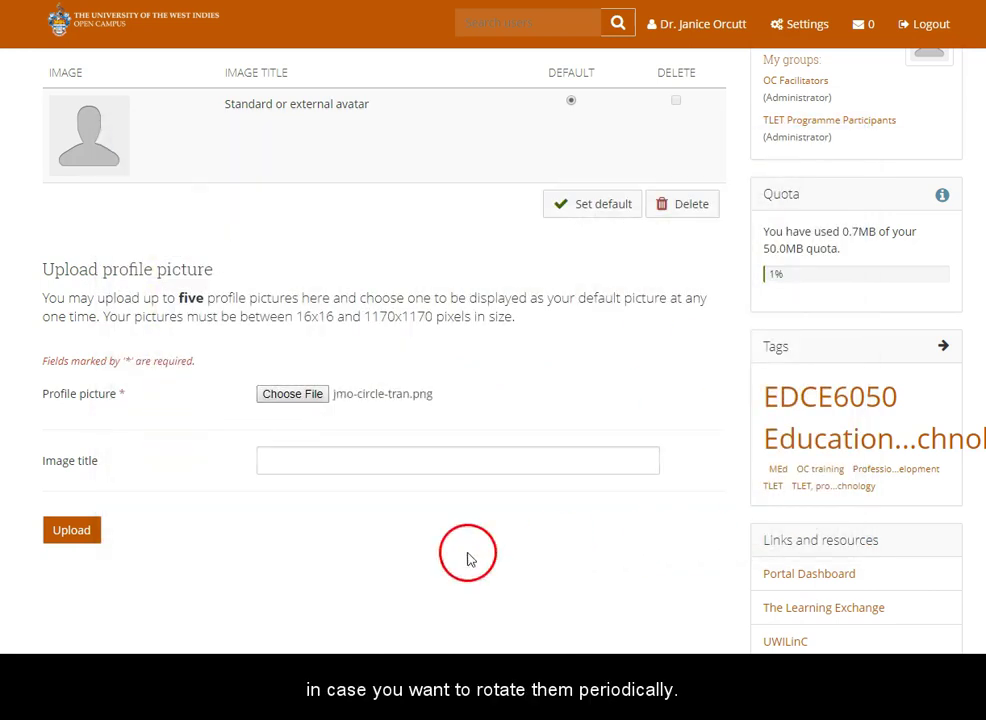
- Give the chosen profile picture the image title Headshot and upload it
{"action": "left_click", "coordinate": [296, 460]}
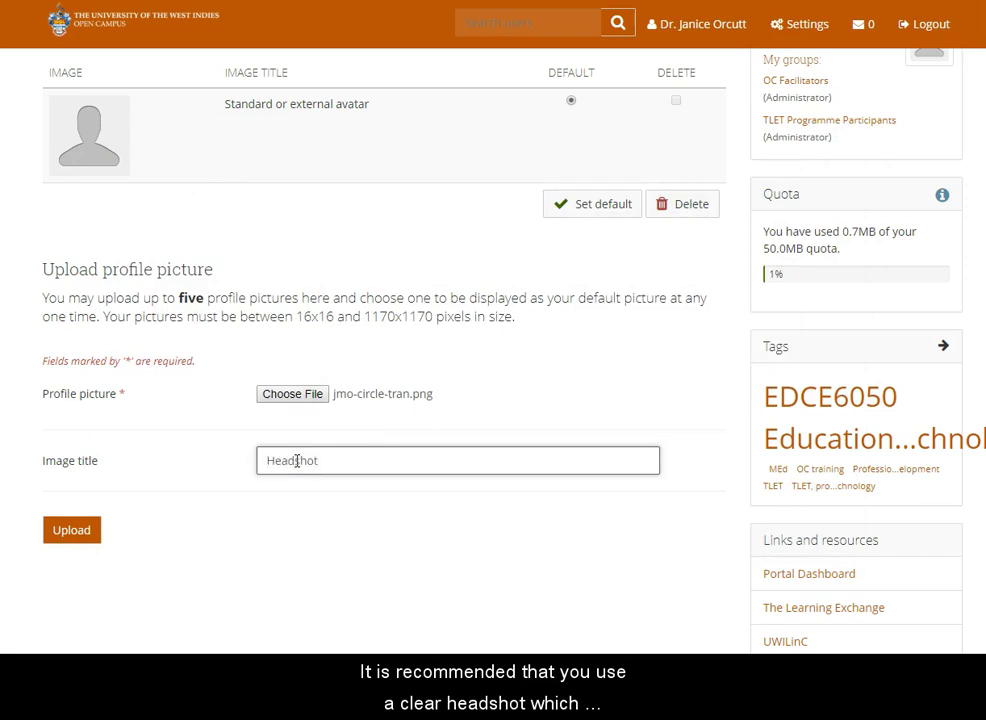
{"action": "left_click", "coordinate": [290, 461]}
{"action": "left_click", "coordinate": [71, 531]}
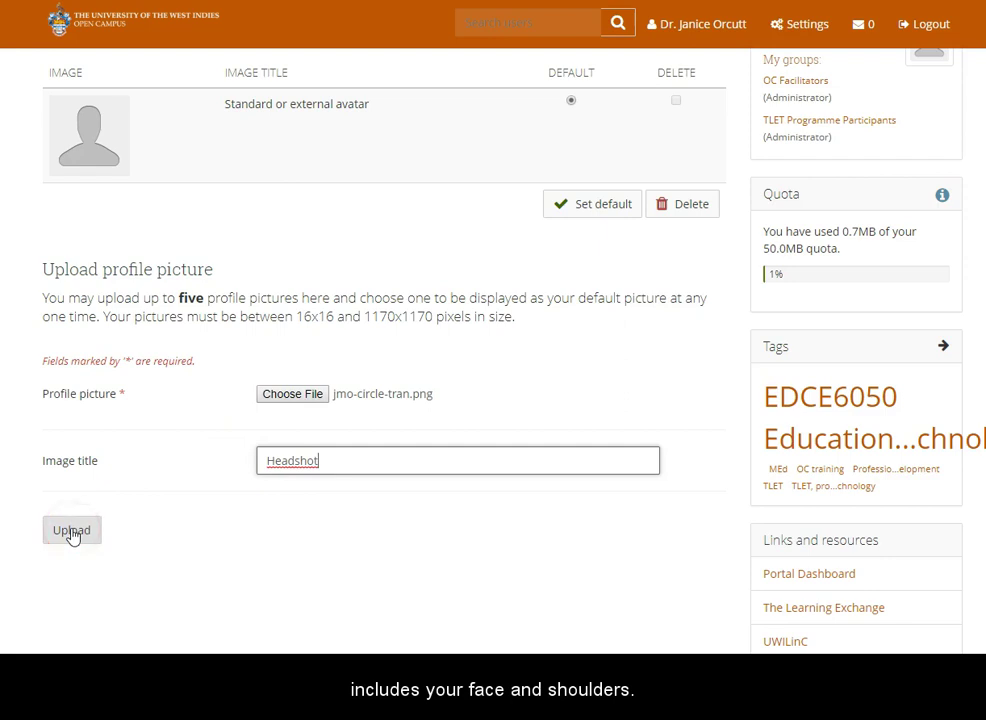
{"action": "left_click", "coordinate": [72, 533]}
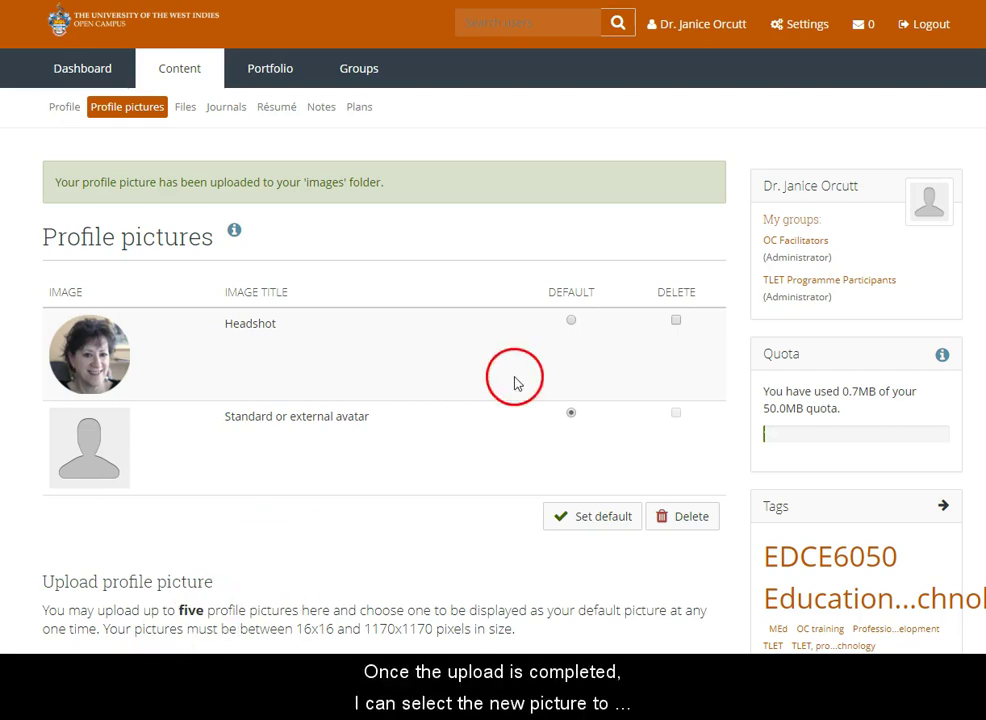
- Set the Headshot image as the default profile picture and return to the profile's About me section
{"action": "left_click", "coordinate": [571, 322]}
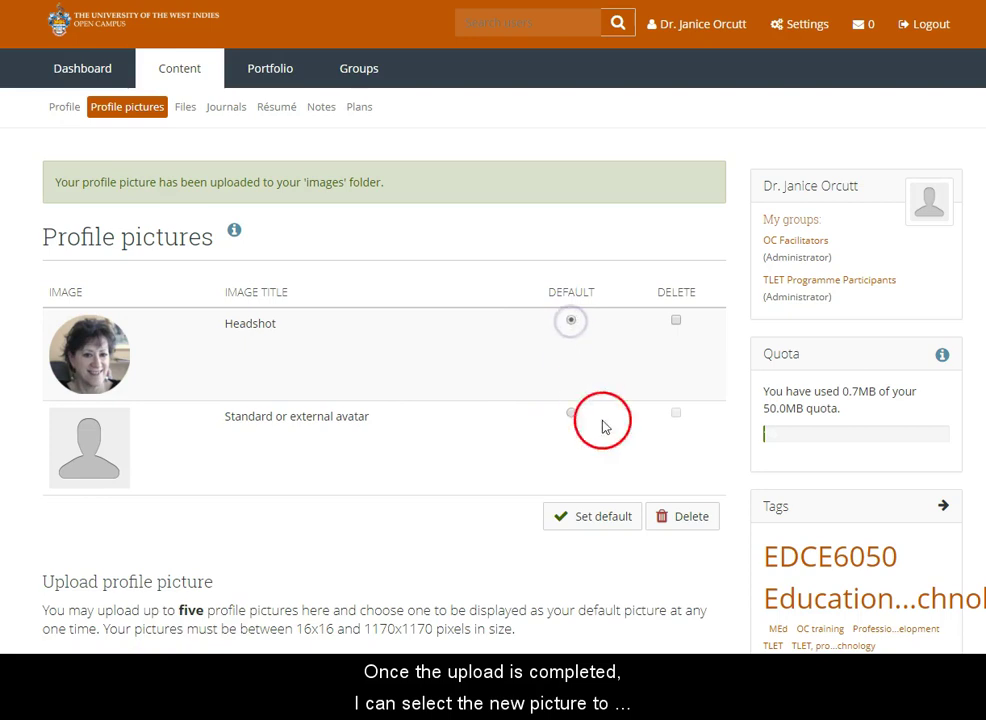
{"action": "left_click", "coordinate": [596, 520]}
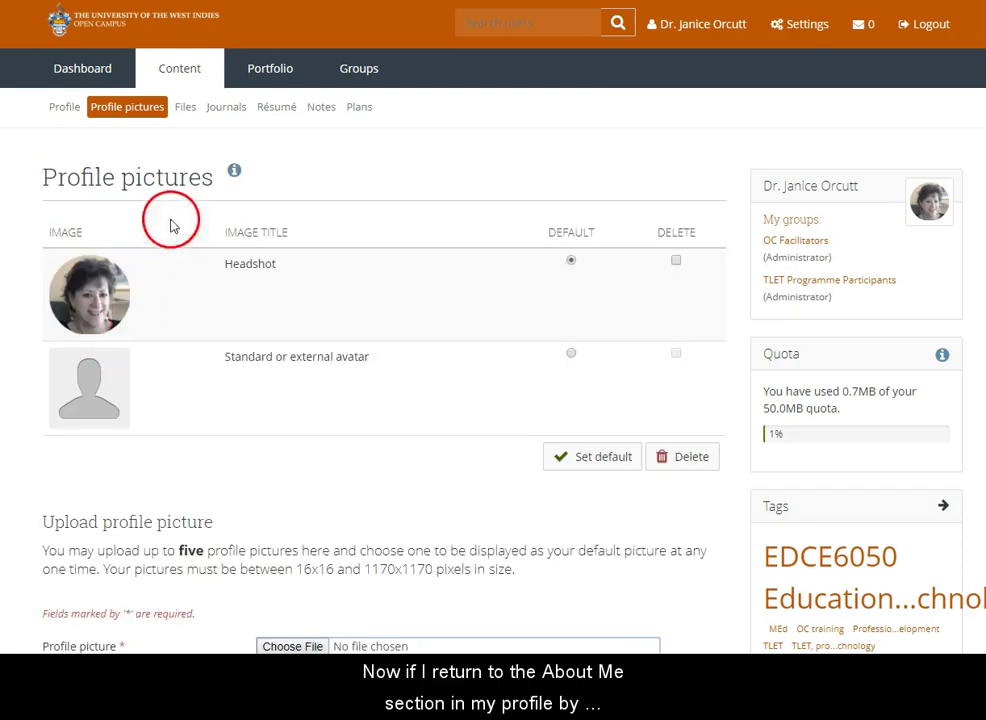
{"action": "left_click", "coordinate": [66, 109]}
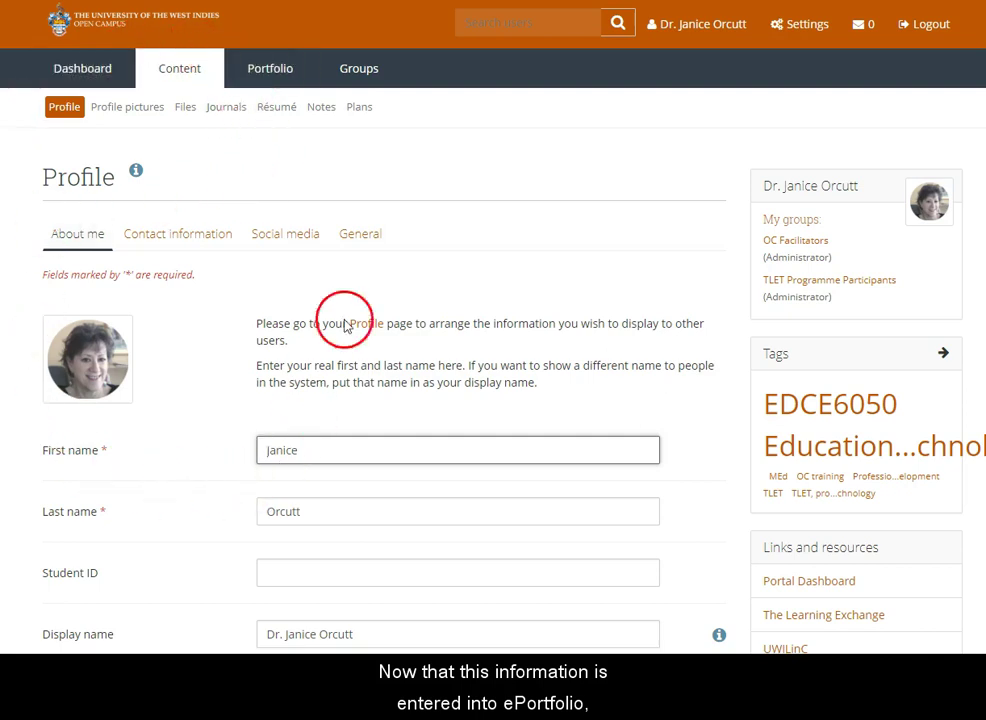
- View the portfolio's Profile page as others see it, and return to the dashboard
{"action": "left_click", "coordinate": [278, 82]}
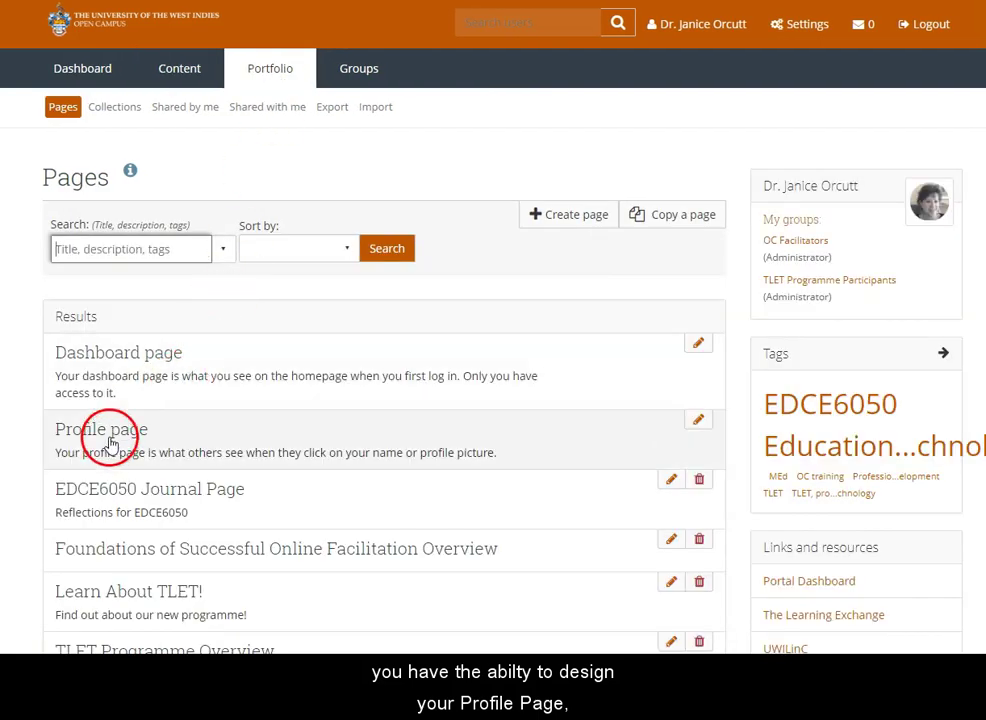
{"action": "left_click", "coordinate": [110, 443]}
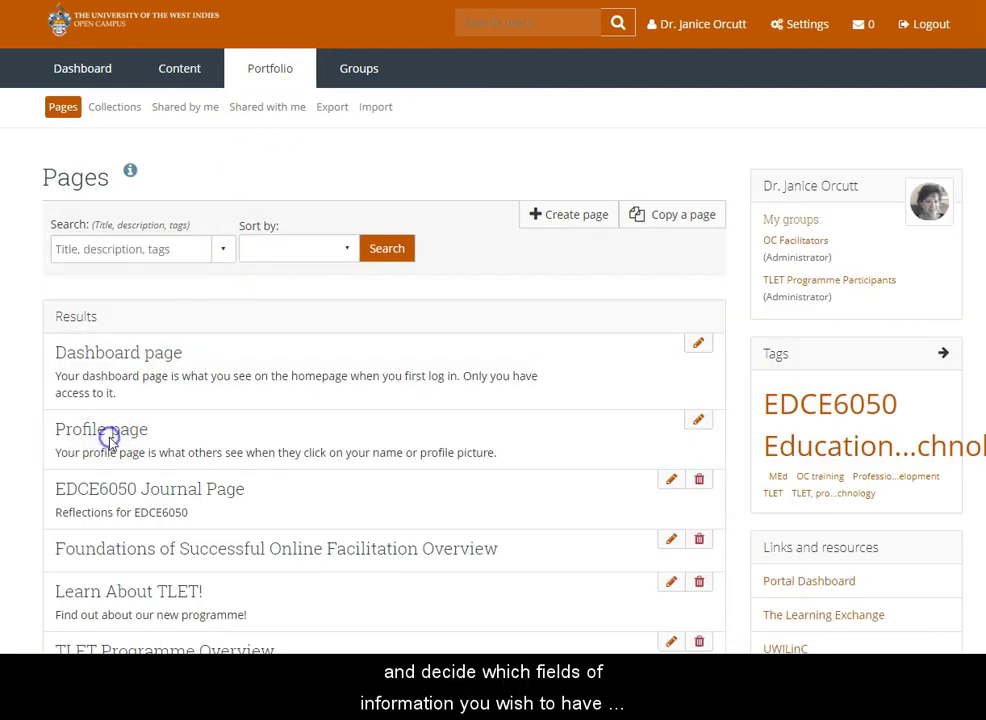
{"action": "left_click", "coordinate": [205, 434]}
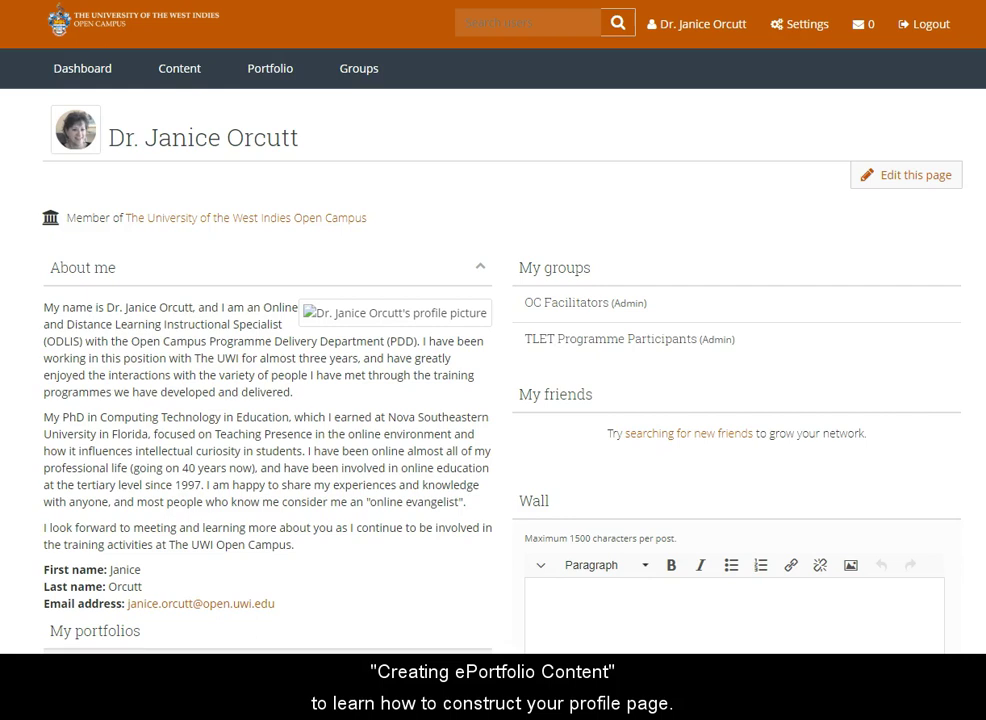
{"action": "left_click", "coordinate": [92, 68]}
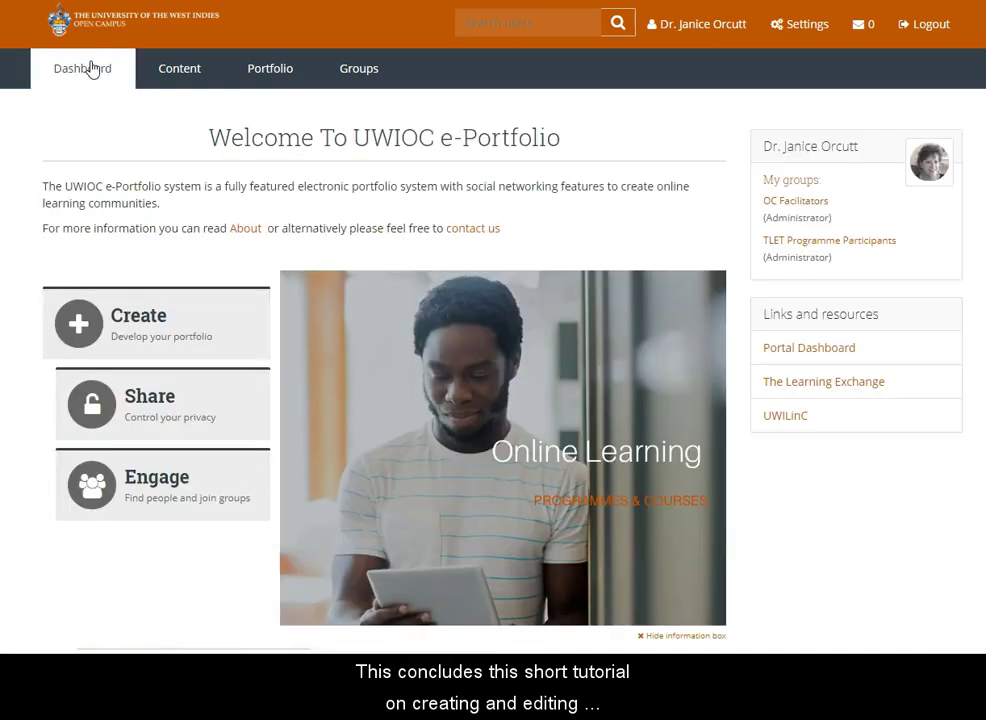